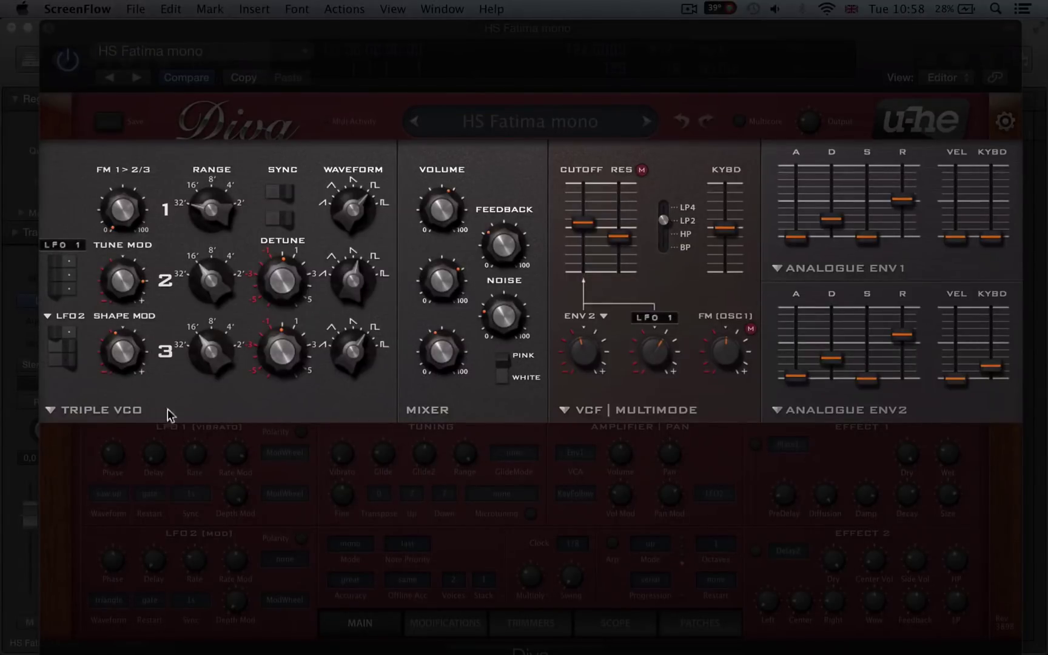
Examine the available oscillator models and Diva's Modifications, Trimmers and Scope pages.
{"action": "left_click", "coordinate": [103, 411]}
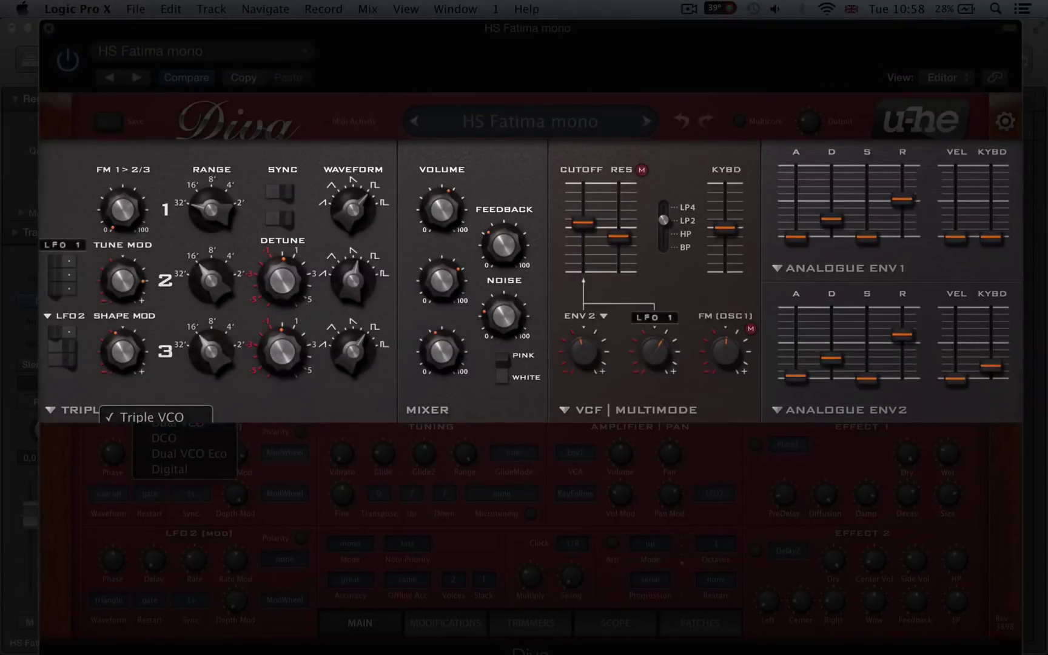
{"action": "left_click", "coordinate": [306, 410]}
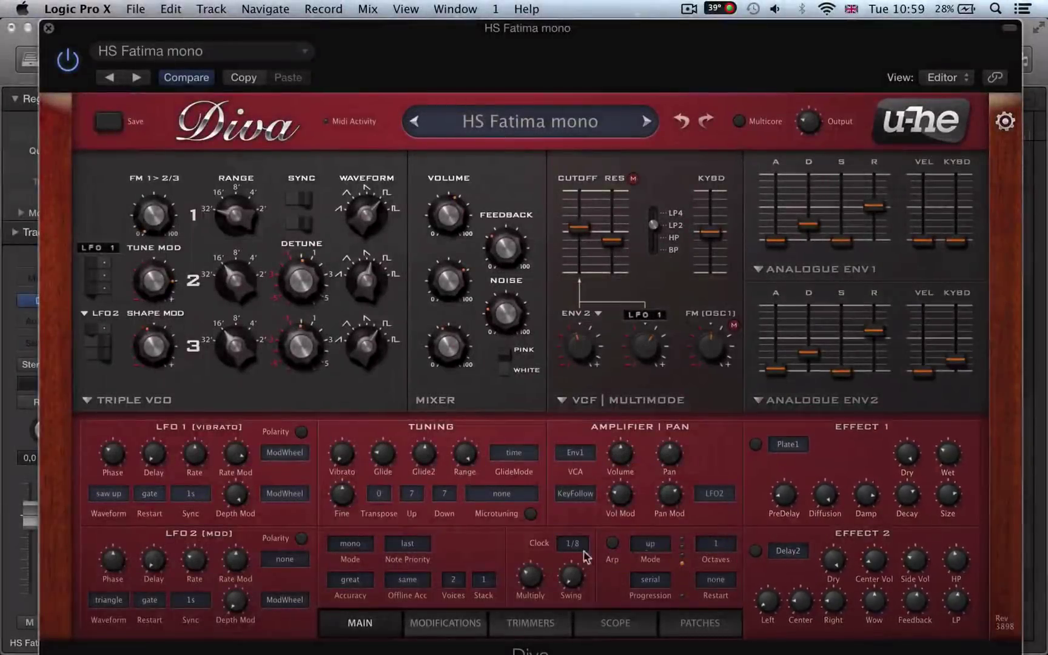
{"action": "left_click", "coordinate": [429, 623]}
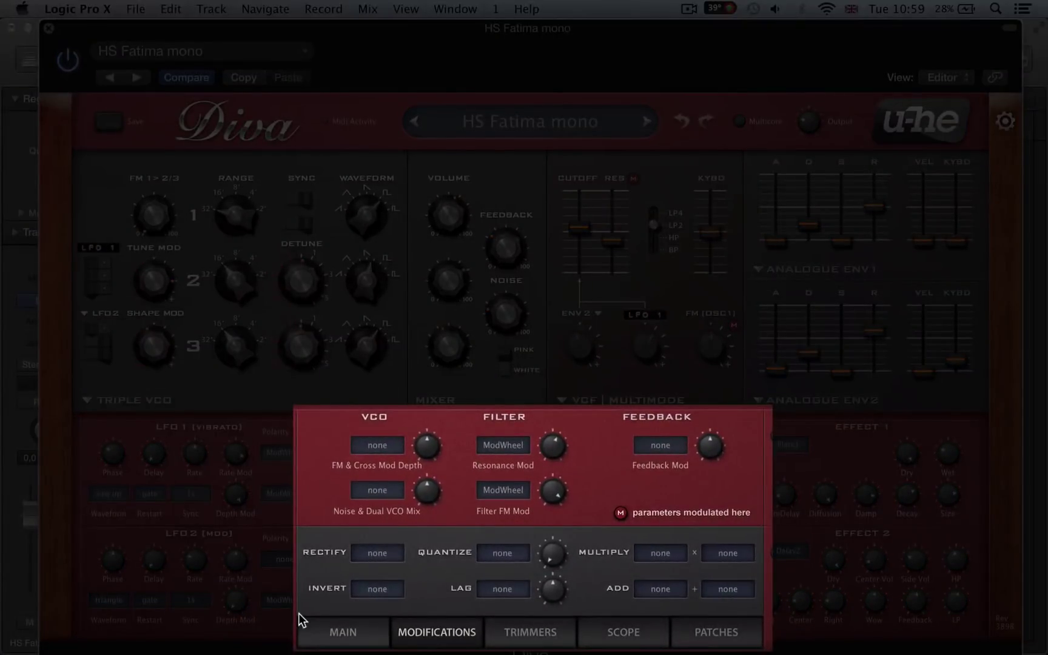
{"action": "left_click", "coordinate": [535, 630]}
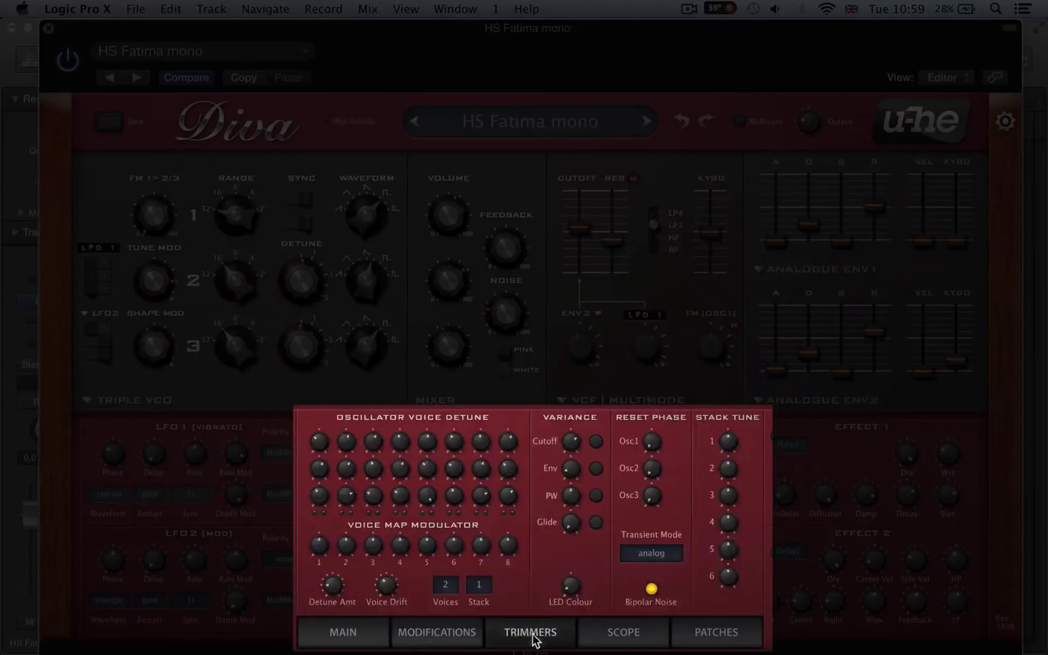
{"action": "left_click", "coordinate": [631, 635]}
{"action": "left_click", "coordinate": [567, 632]}
{"action": "left_click", "coordinate": [644, 637]}
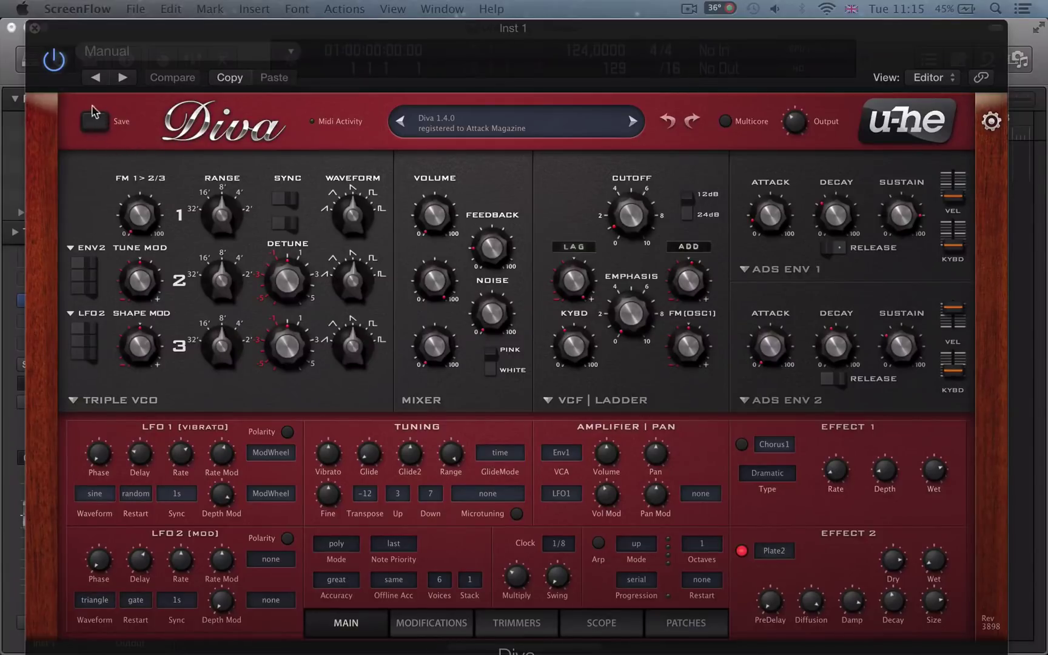
Examine the preset saving dialog's name, author, description and usage fields, and dismiss it without saving.
{"action": "left_click", "coordinate": [88, 124]}
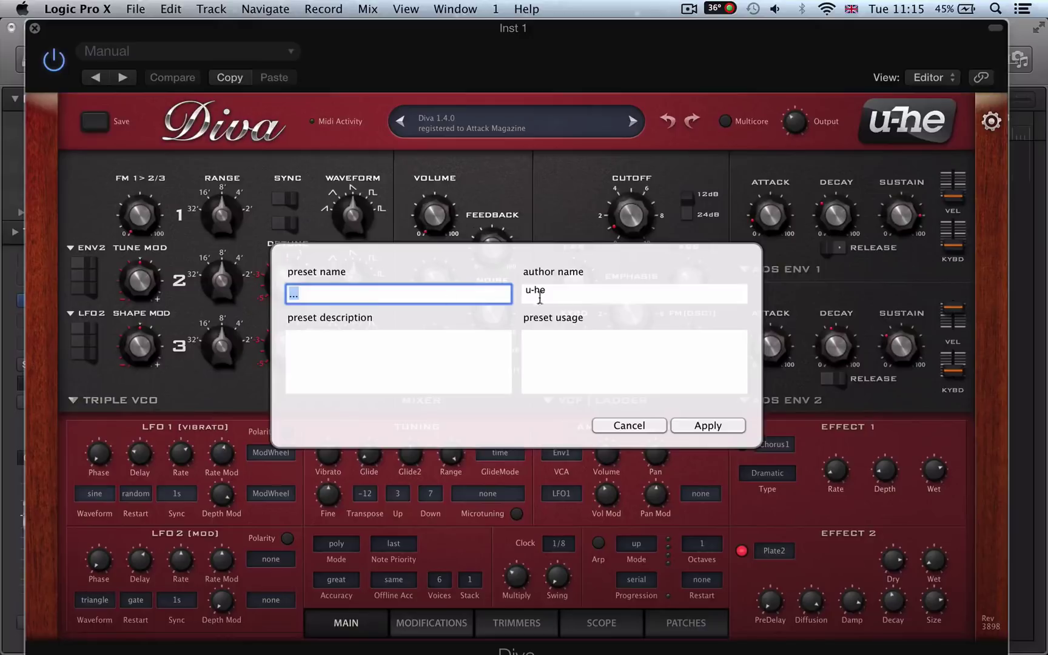
{"action": "left_click", "coordinate": [435, 359]}
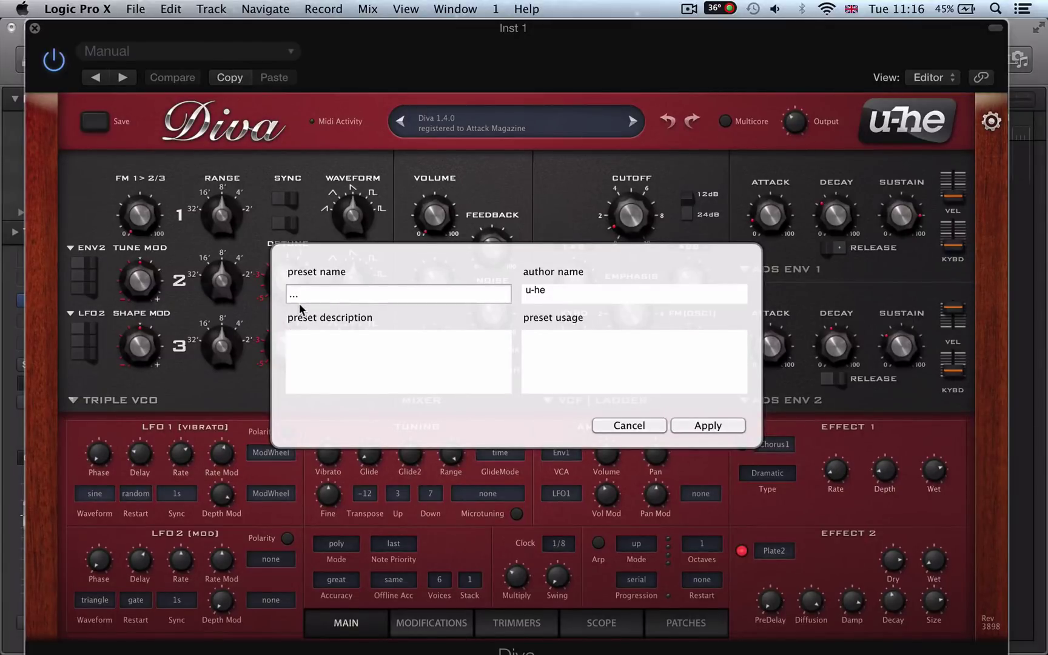
{"action": "left_click", "coordinate": [630, 425]}
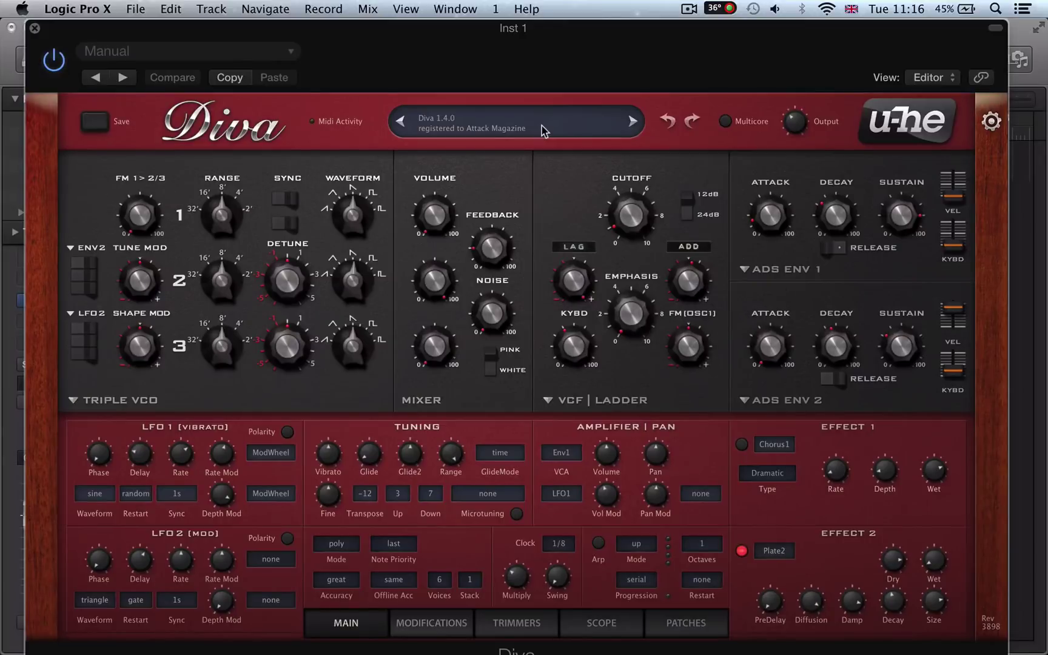
Load the HS Protocol preset from the Local patches and show its main controls.
{"action": "left_click", "coordinate": [686, 625]}
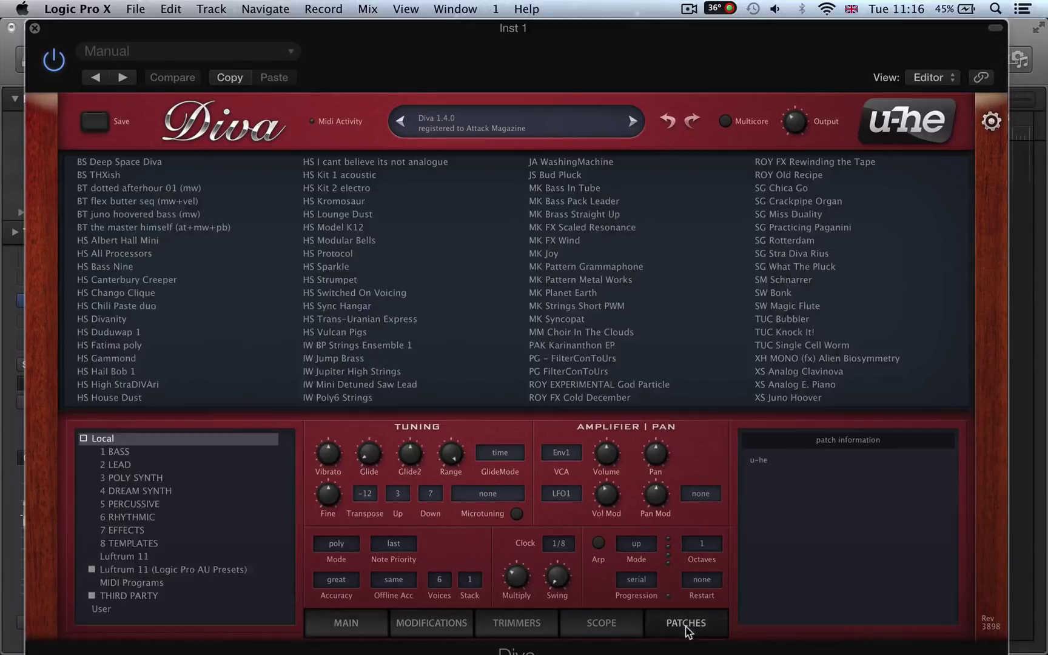
{"action": "left_click", "coordinate": [337, 253]}
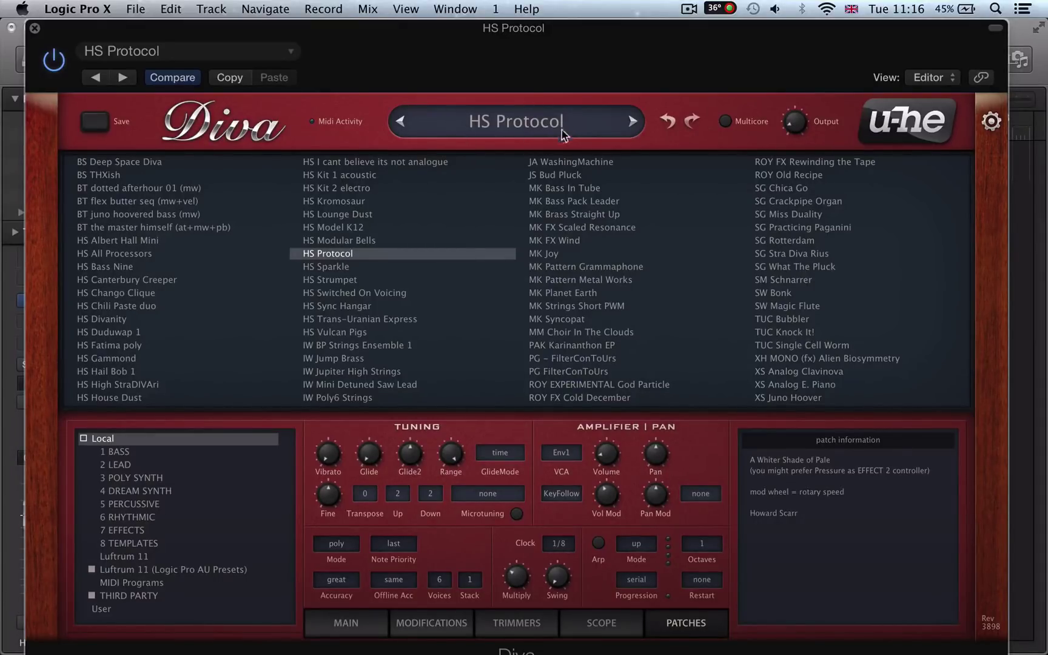
{"action": "left_click", "coordinate": [350, 623]}
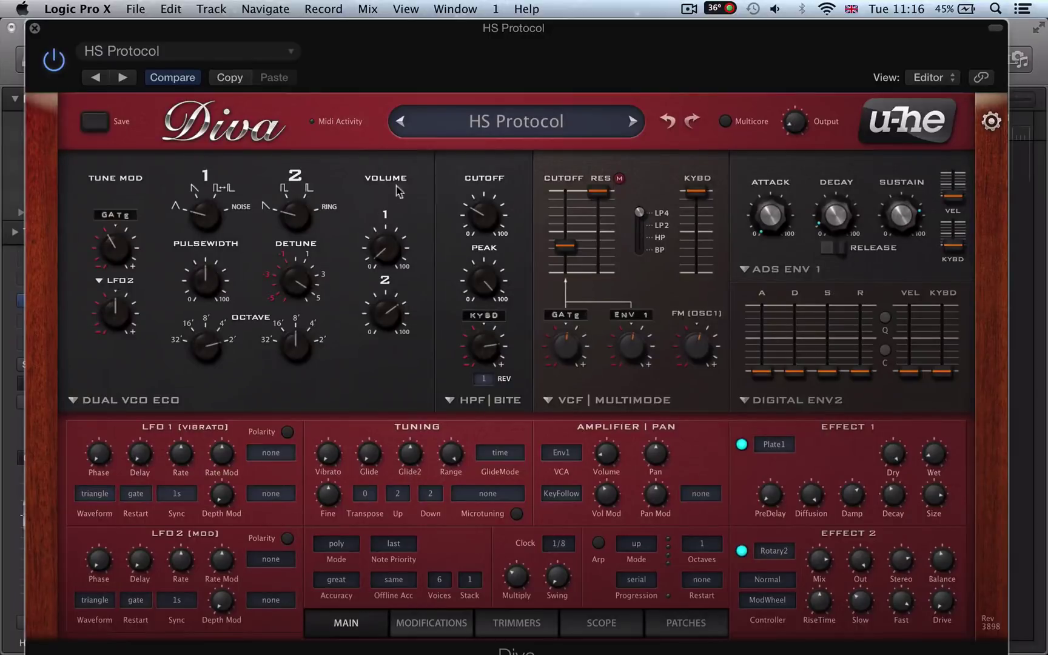
Load the HS Key Flutes preset from the 3 POLY SYNTH folder and show its main controls.
{"action": "left_click", "coordinate": [686, 623]}
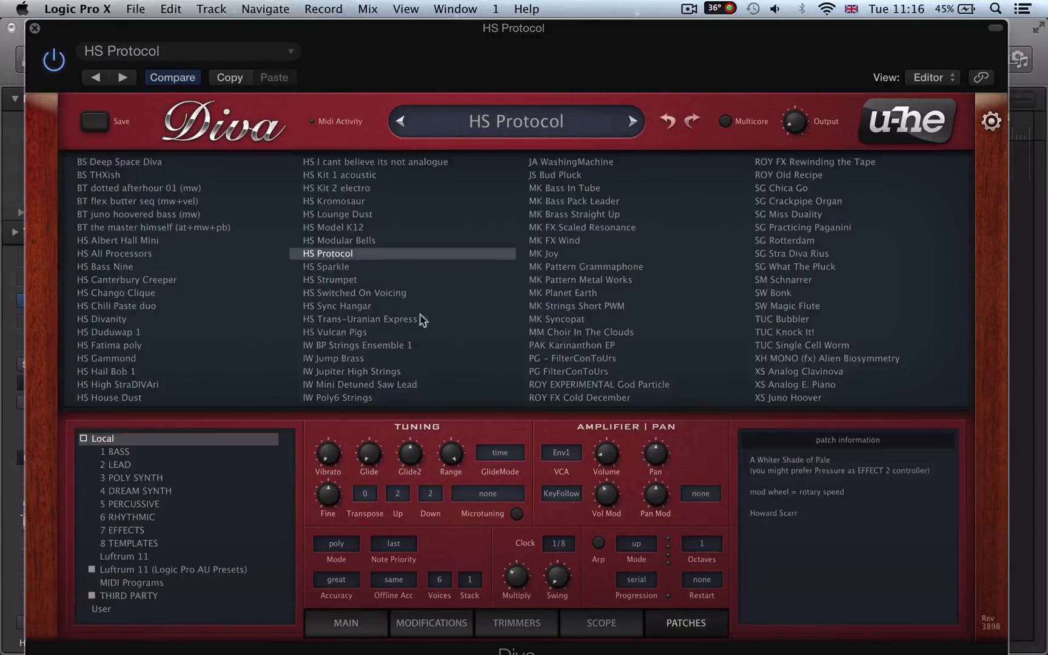
{"action": "left_click", "coordinate": [126, 476]}
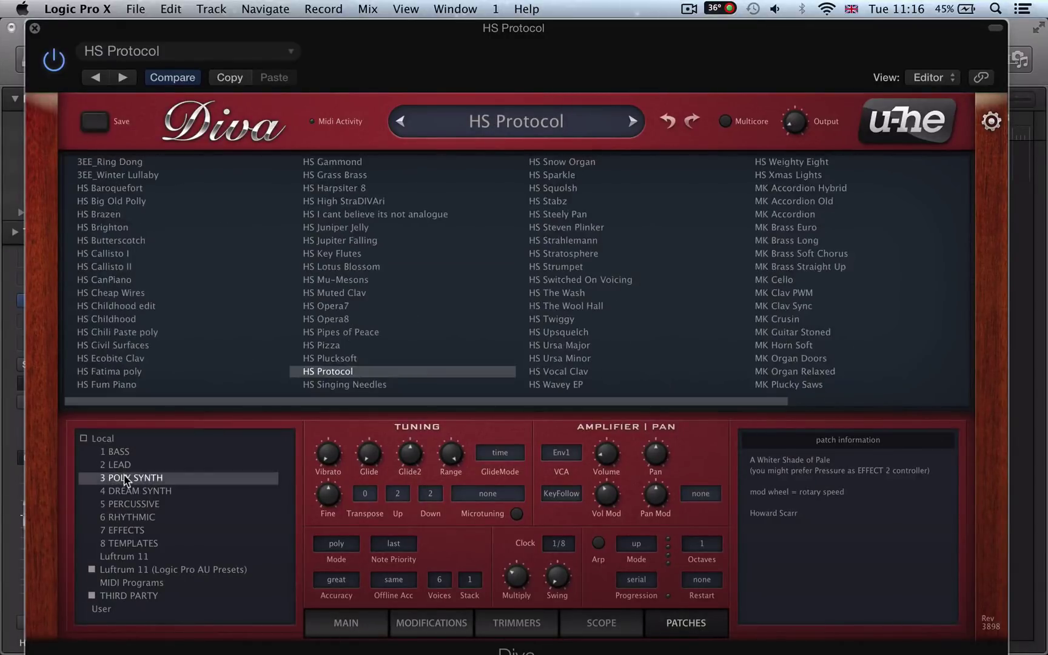
{"action": "left_click", "coordinate": [348, 255]}
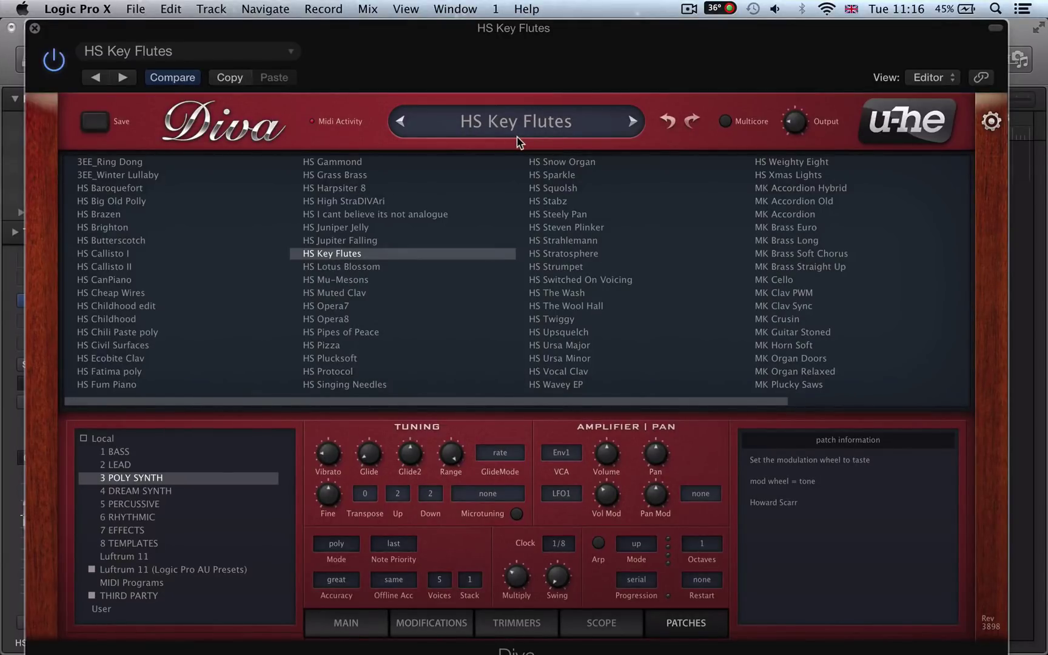
{"action": "left_click", "coordinate": [349, 618]}
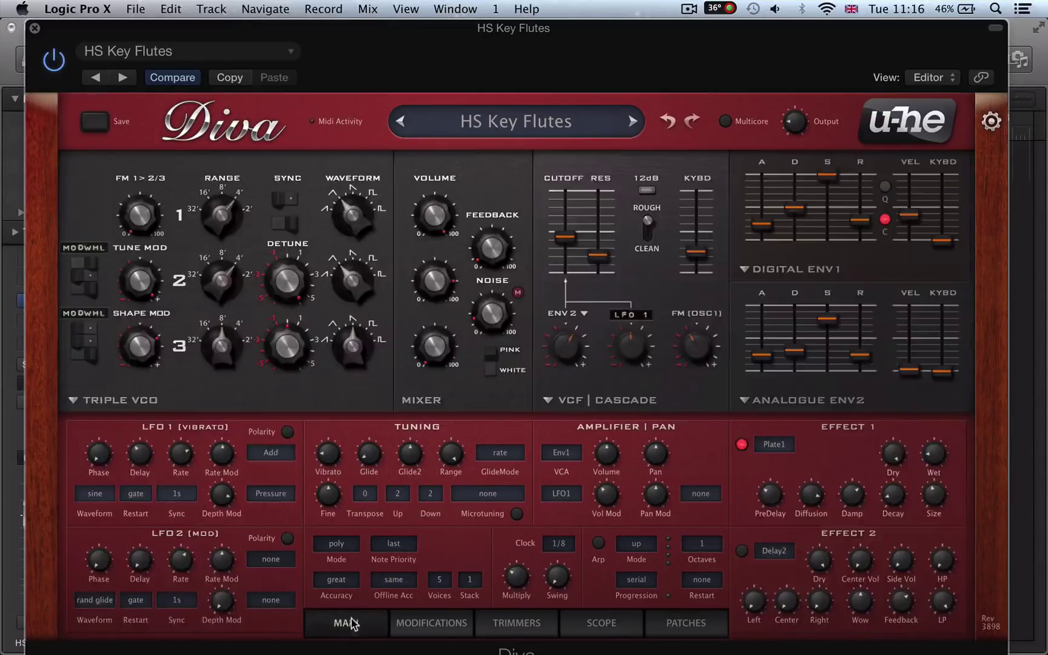
Try a higher filter cutoff on HS Key Flutes, bring it back to 83.00 and try the resonance.
{"action": "mouse_move", "coordinate": [563, 236]}
{"action": "left_mouse_down"}
{"action": "mouse_move", "coordinate": [564, 253]}
{"action": "mouse_move", "coordinate": [564, 217]}
{"action": "left_mouse_up"}
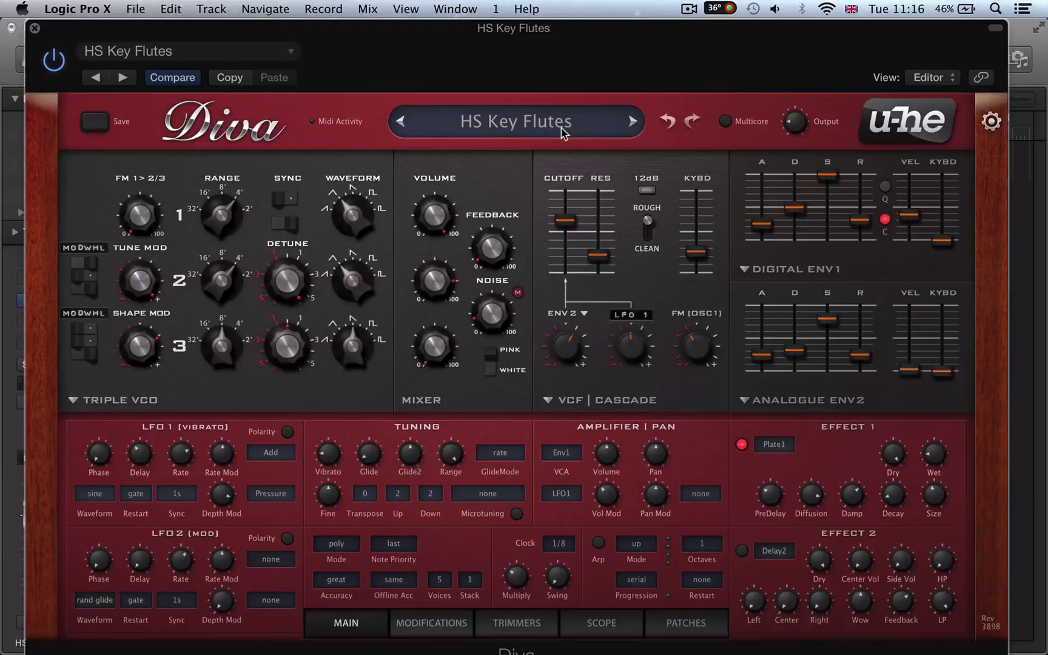
{"action": "mouse_move", "coordinate": [566, 221]}
{"action": "left_mouse_down"}
{"action": "mouse_move", "coordinate": [566, 259]}
{"action": "mouse_move", "coordinate": [567, 244]}
{"action": "left_mouse_up"}
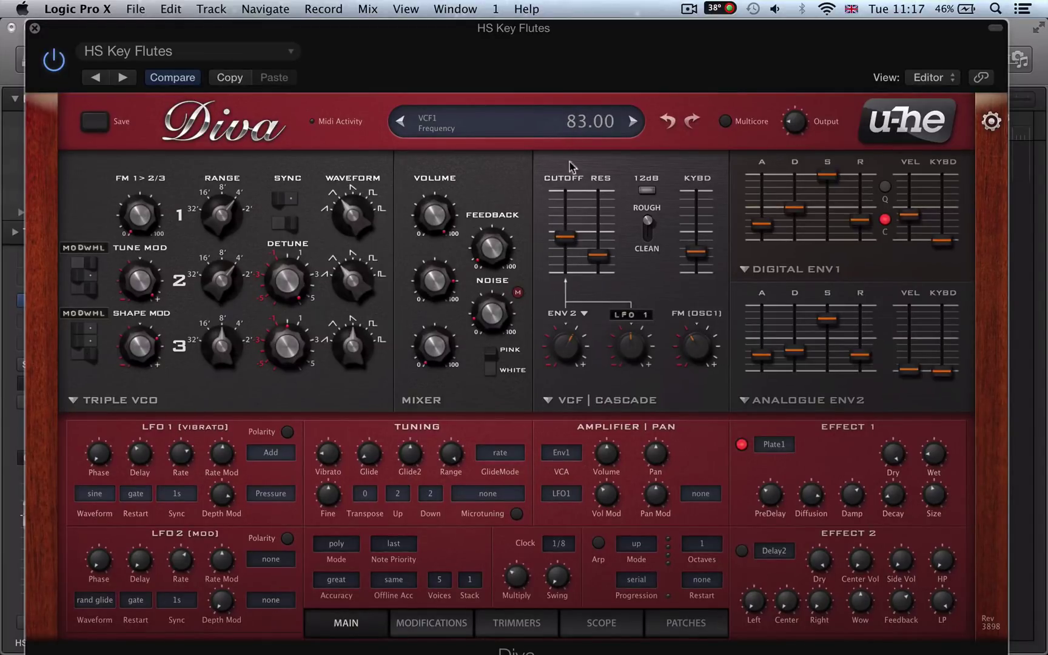
{"action": "mouse_move", "coordinate": [598, 258]}
{"action": "left_mouse_down"}
{"action": "mouse_move", "coordinate": [593, 207]}
{"action": "mouse_move", "coordinate": [597, 259]}
{"action": "left_mouse_up"}
Try out different detune and range settings on oscillator 2, and restore its detune.
{"action": "left_click_drag", "start_coordinate": [272, 282], "coordinate": [295, 370]}
{"action": "left_click_drag", "start_coordinate": [311, 267], "coordinate": [285, 270]}
{"action": "double_click", "coordinate": [221, 284]}
{"action": "left_click_drag", "start_coordinate": [218, 262], "coordinate": [220, 236]}
{"action": "left_click_drag", "start_coordinate": [271, 306], "coordinate": [289, 163]}
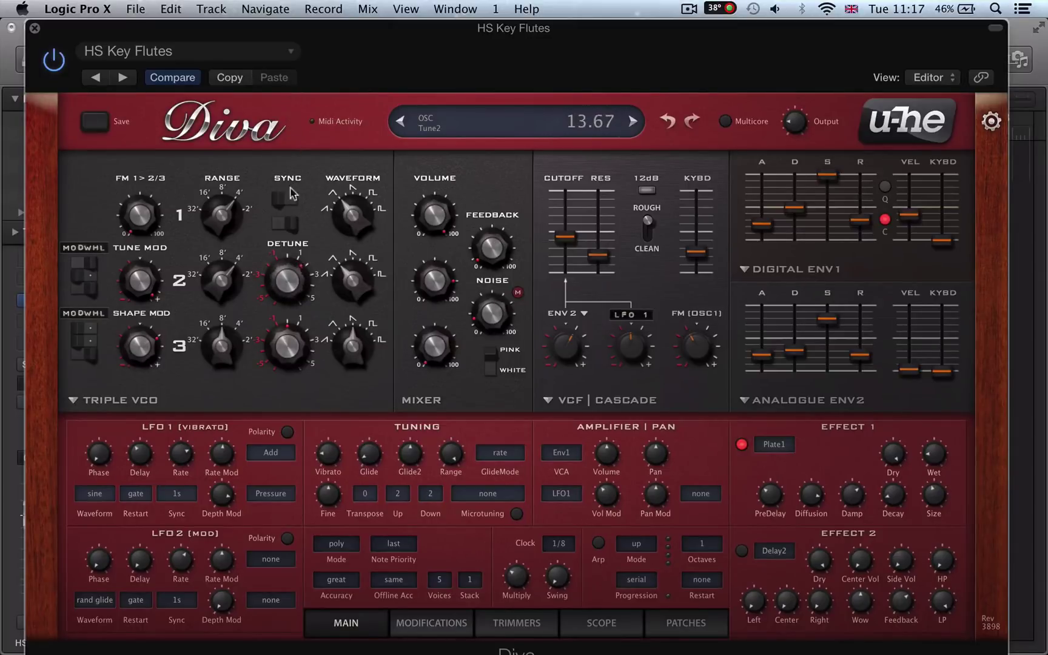
{"action": "double_click", "coordinate": [302, 272]}
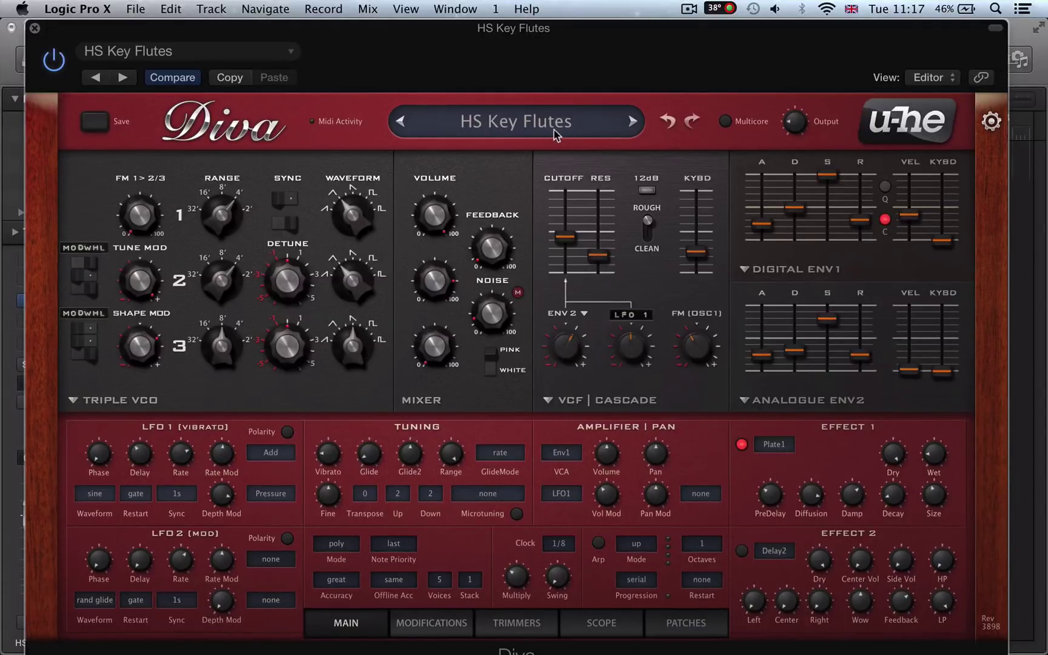
Load the HS Opera7 preset from the poly synth patches and set its filter cutoff to 54.50.
{"action": "left_click", "coordinate": [660, 628]}
{"action": "left_click", "coordinate": [333, 305]}
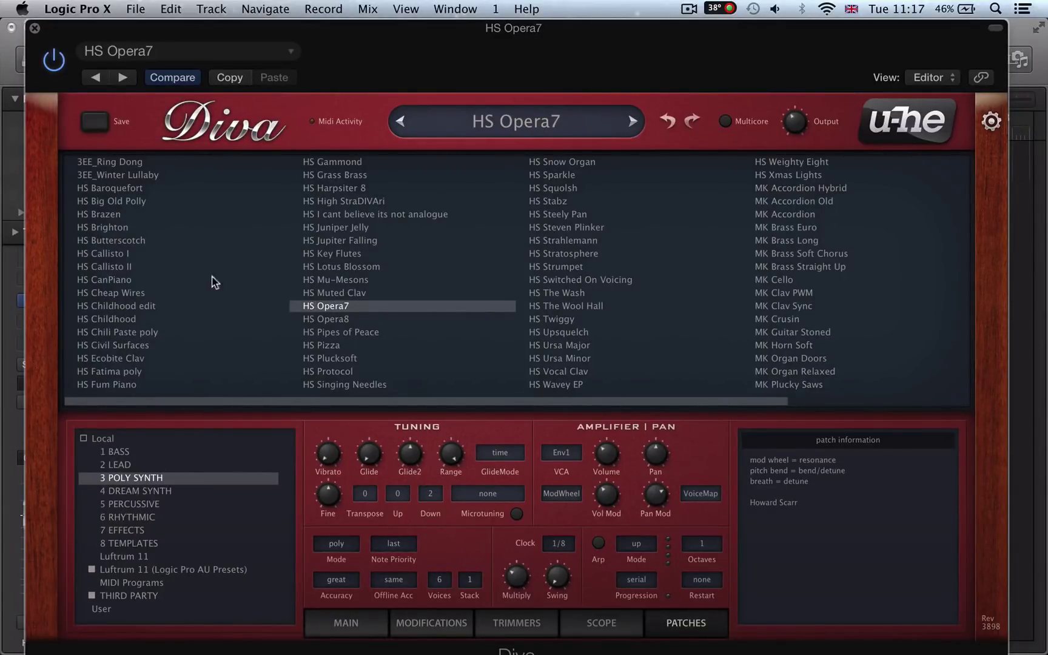
{"action": "left_click", "coordinate": [358, 630]}
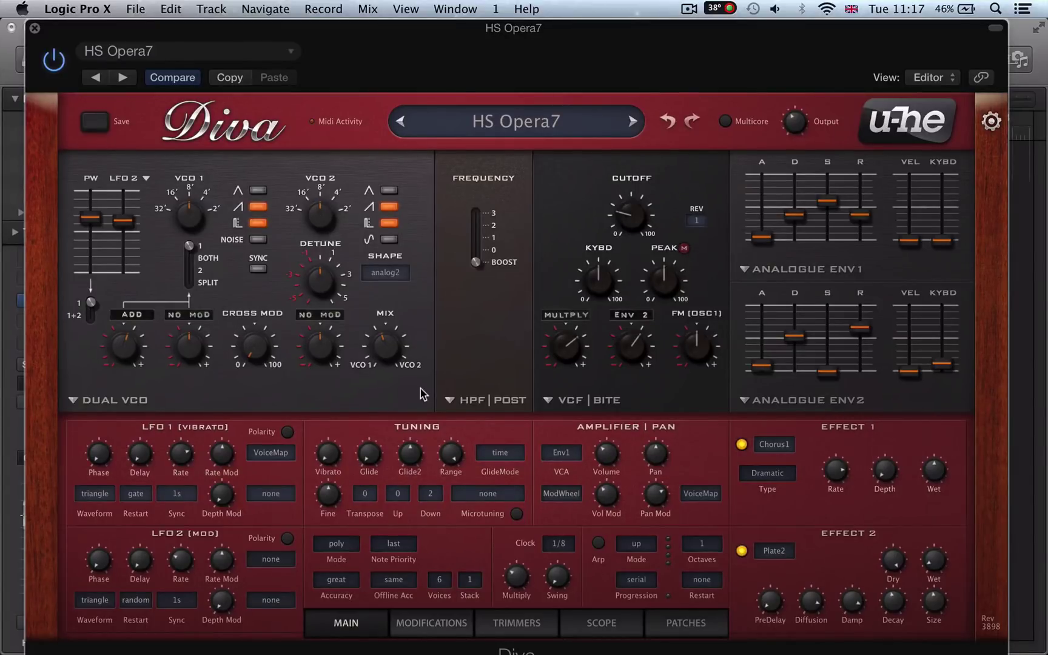
{"action": "left_click_drag", "start_coordinate": [632, 209], "coordinate": [624, 234]}
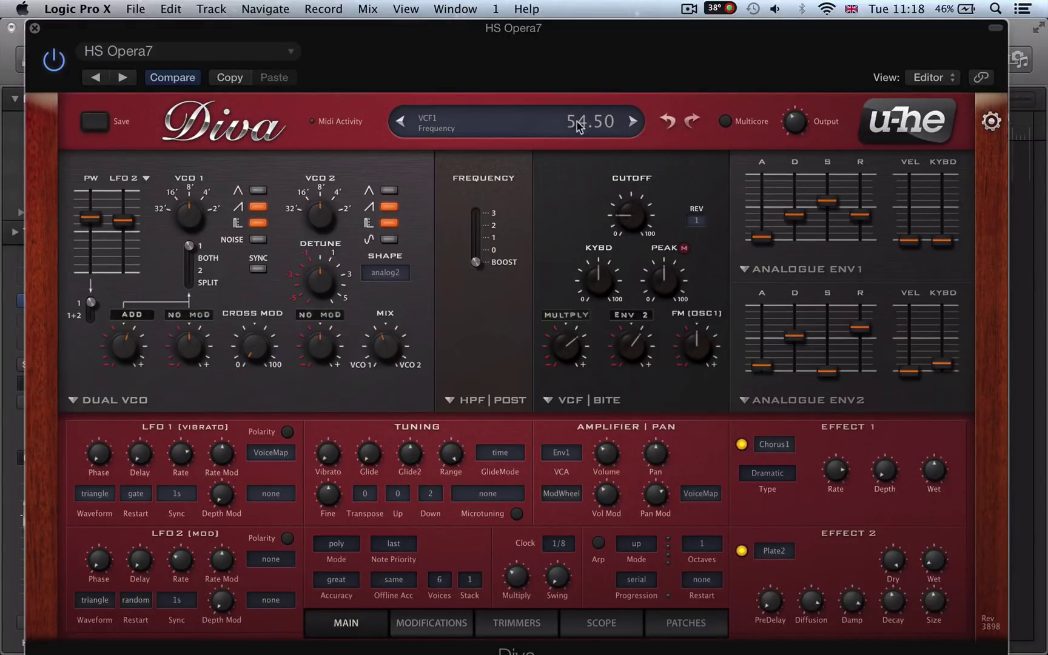
Step forward to the HS Opera8 preset and back through the preceding presets to HS Key Flutes.
{"action": "left_click", "coordinate": [633, 121]}
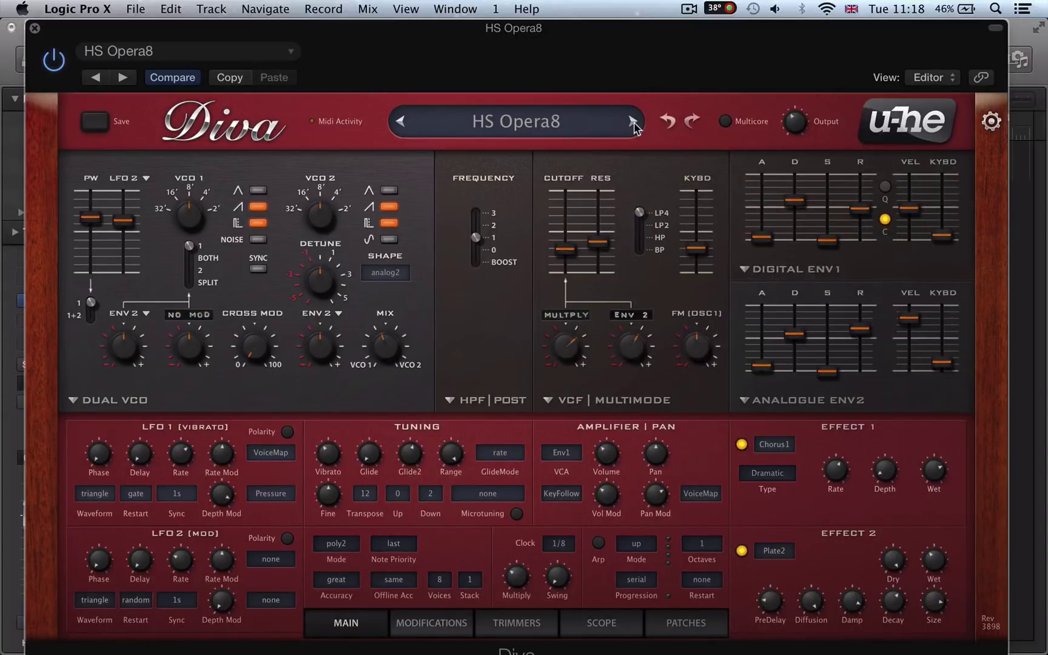
{"action": "left_click", "coordinate": [401, 123]}
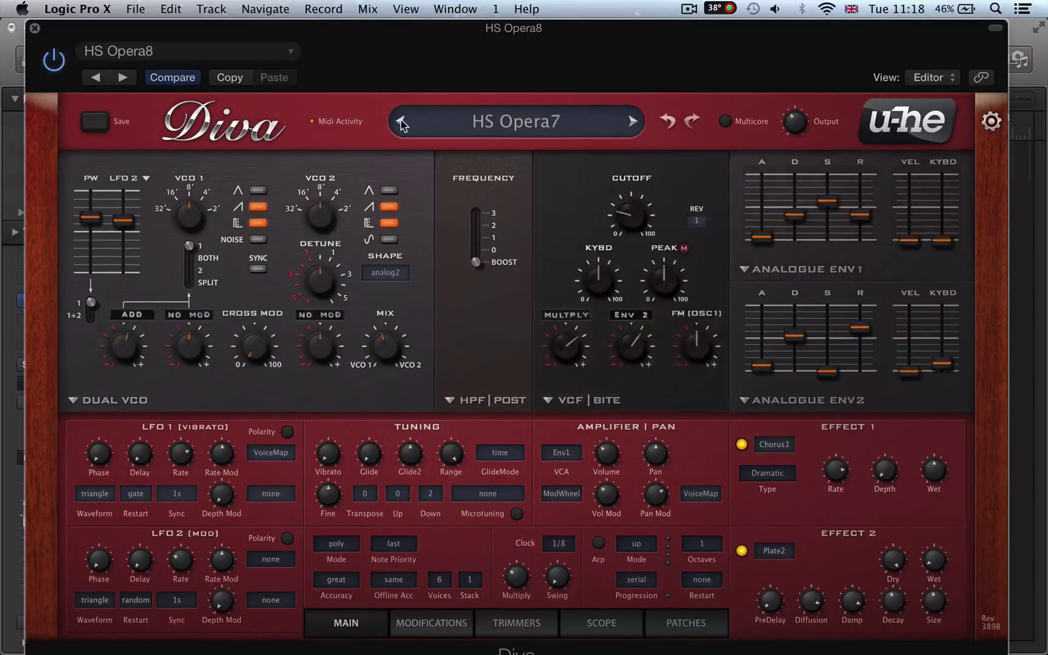
{"action": "left_click", "coordinate": [401, 123]}
{"action": "left_click", "coordinate": [401, 123]}
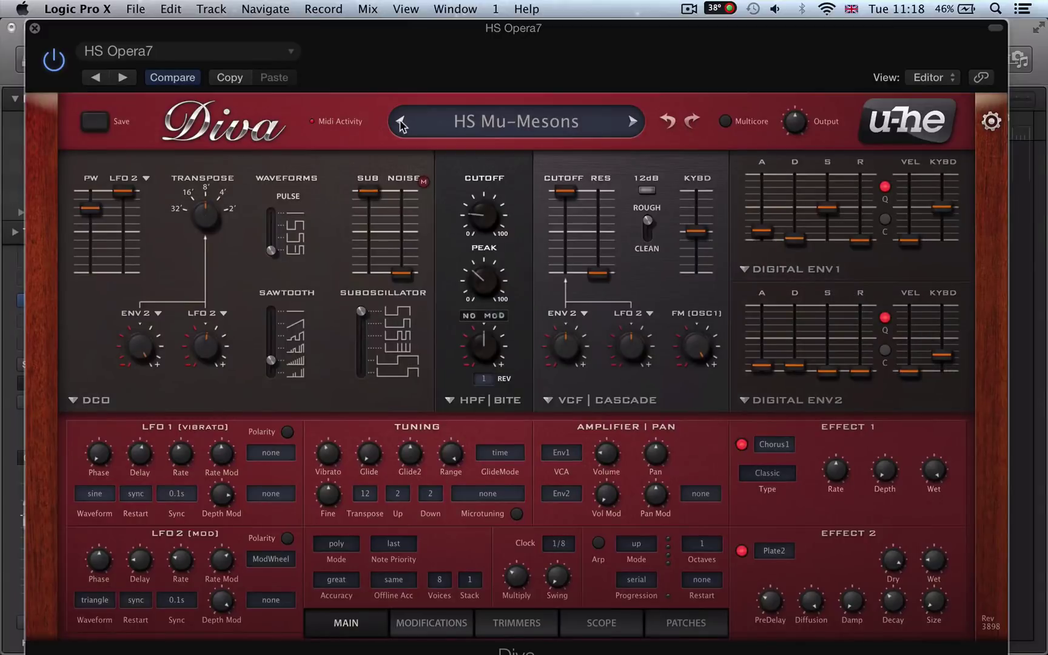
{"action": "left_click", "coordinate": [401, 123]}
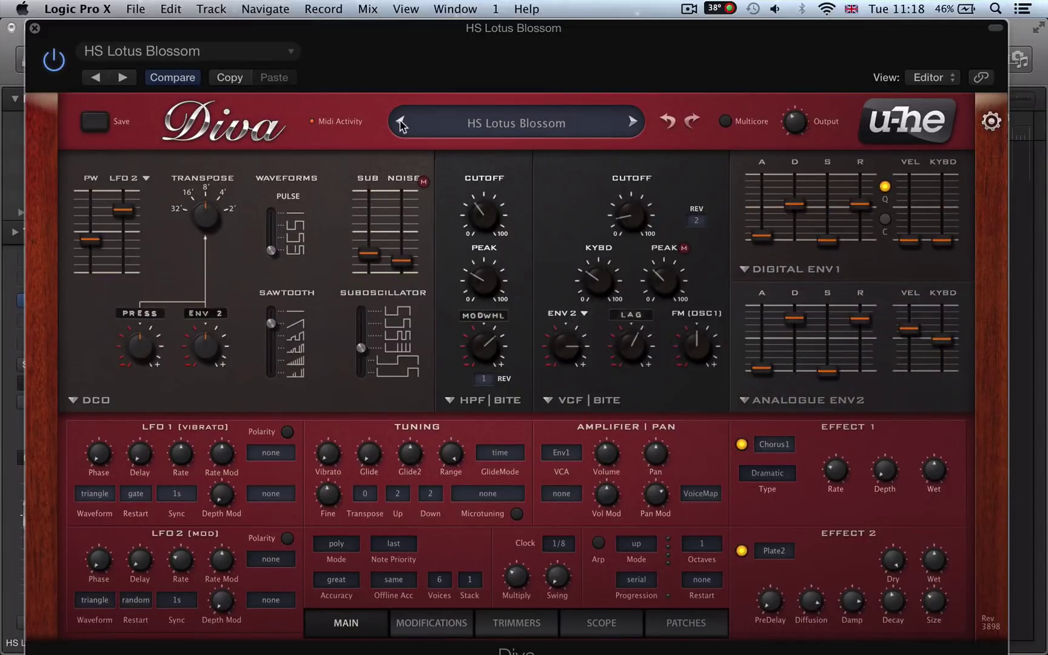
{"action": "left_click", "coordinate": [401, 123]}
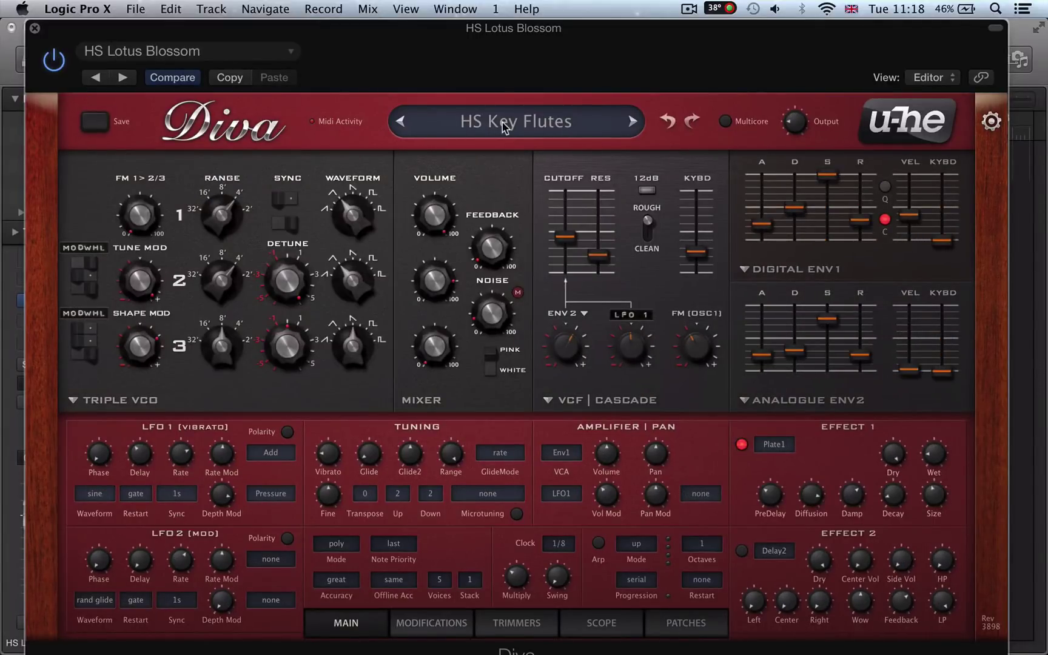
Load the MK Symphonic Thunder preset from the current folder's preset list.
{"action": "left_click", "coordinate": [502, 126]}
{"action": "scroll", "coordinate": [558, 563], "scroll_direction": "down", "scroll_amount": 10}
{"action": "scroll", "coordinate": [558, 563], "scroll_direction": "down", "scroll_amount": 10}
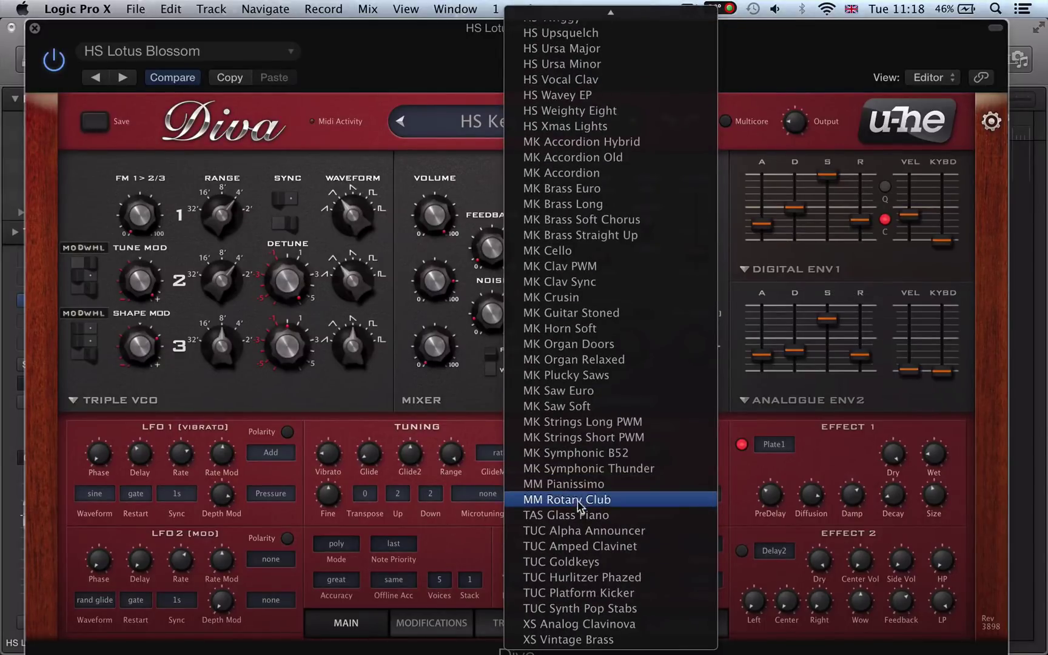
{"action": "left_click", "coordinate": [557, 468]}
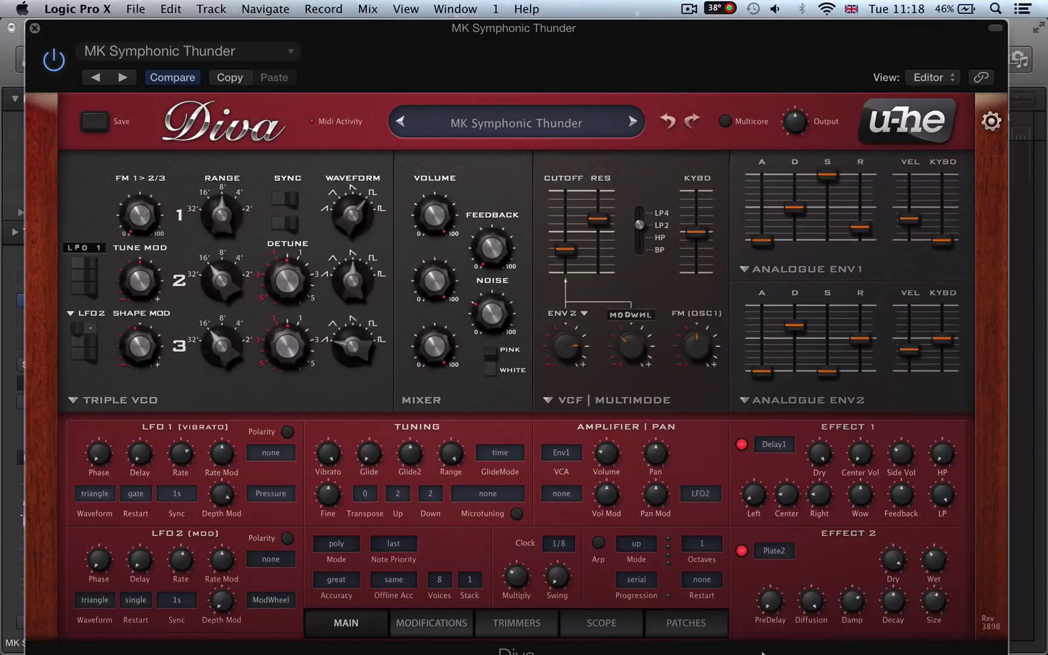
Load HS Chord Bass - minor from the 1 BASS folder and advance to the next preset, HS Compressor Bass, on the main page.
{"action": "left_click", "coordinate": [692, 623]}
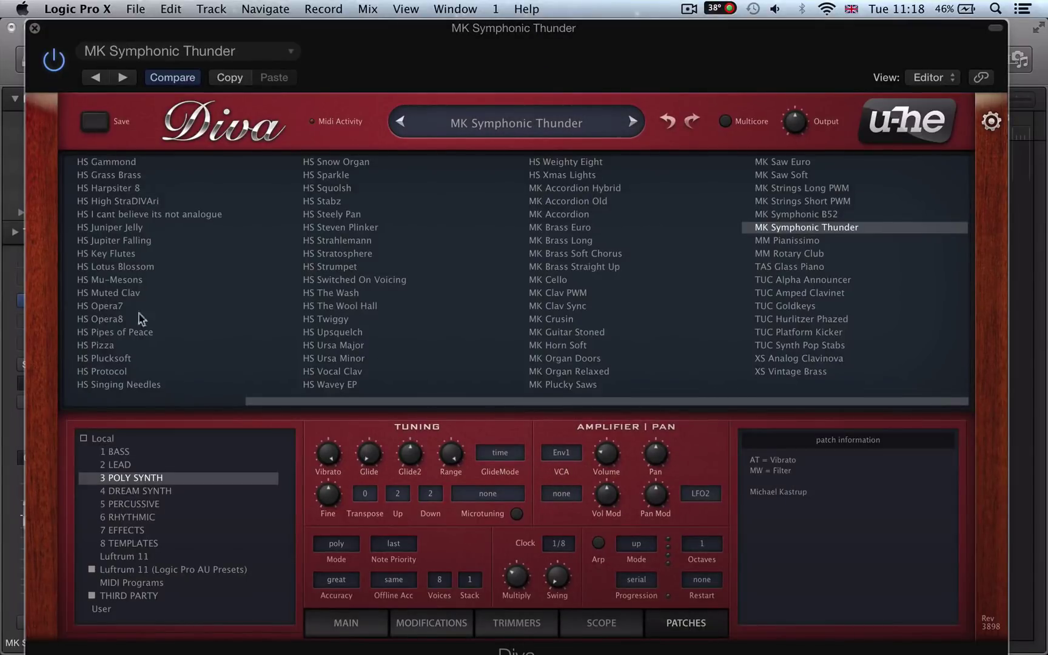
{"action": "left_click", "coordinate": [108, 452]}
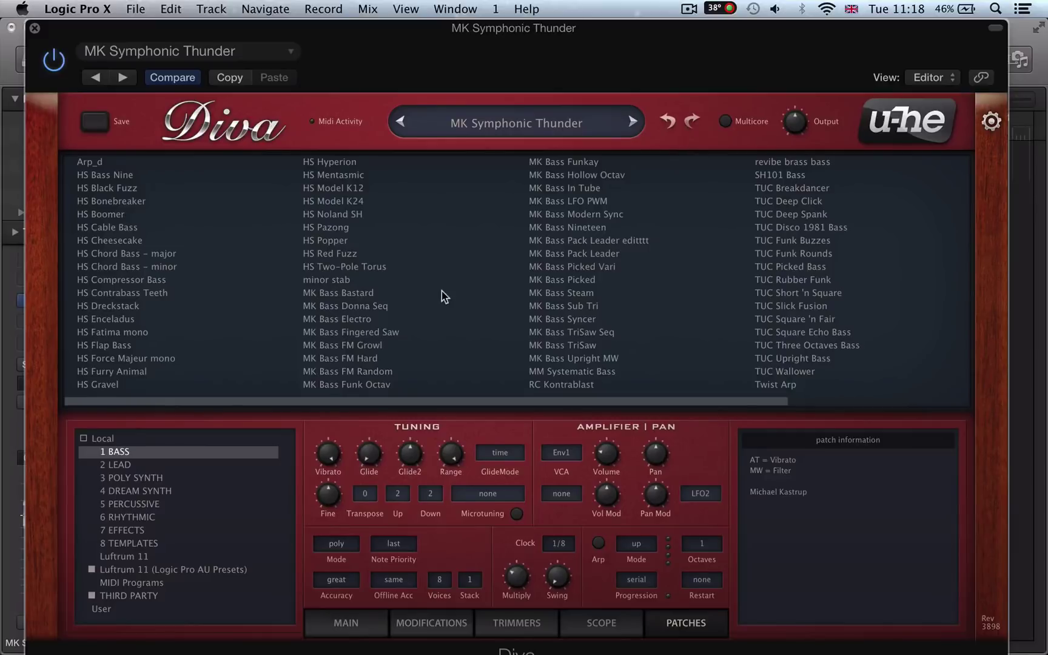
{"action": "left_click", "coordinate": [494, 133]}
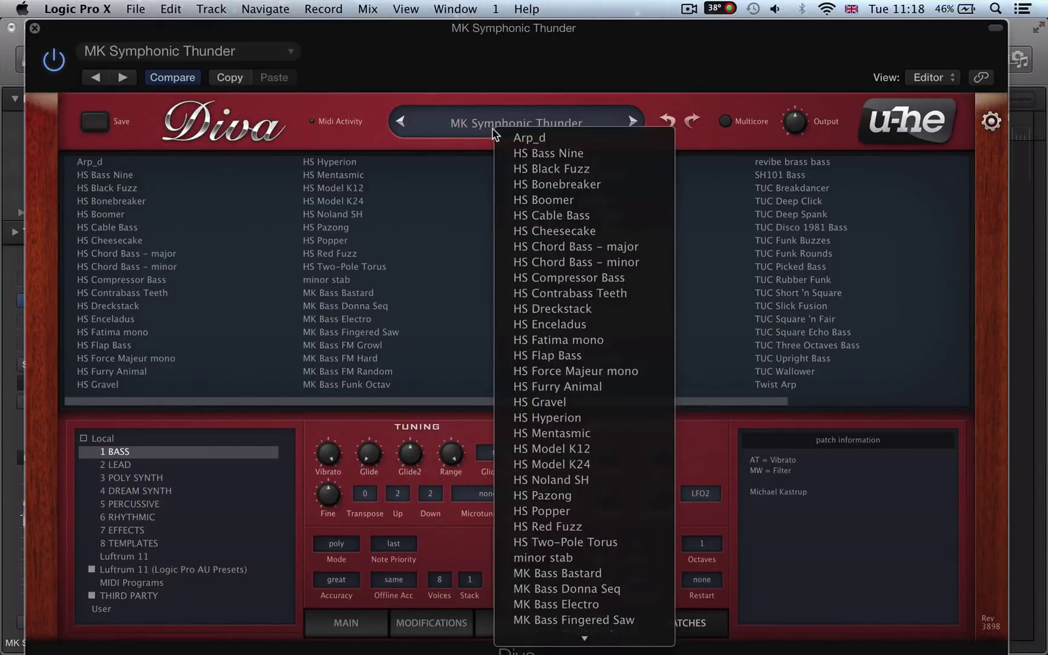
{"action": "left_click", "coordinate": [548, 262]}
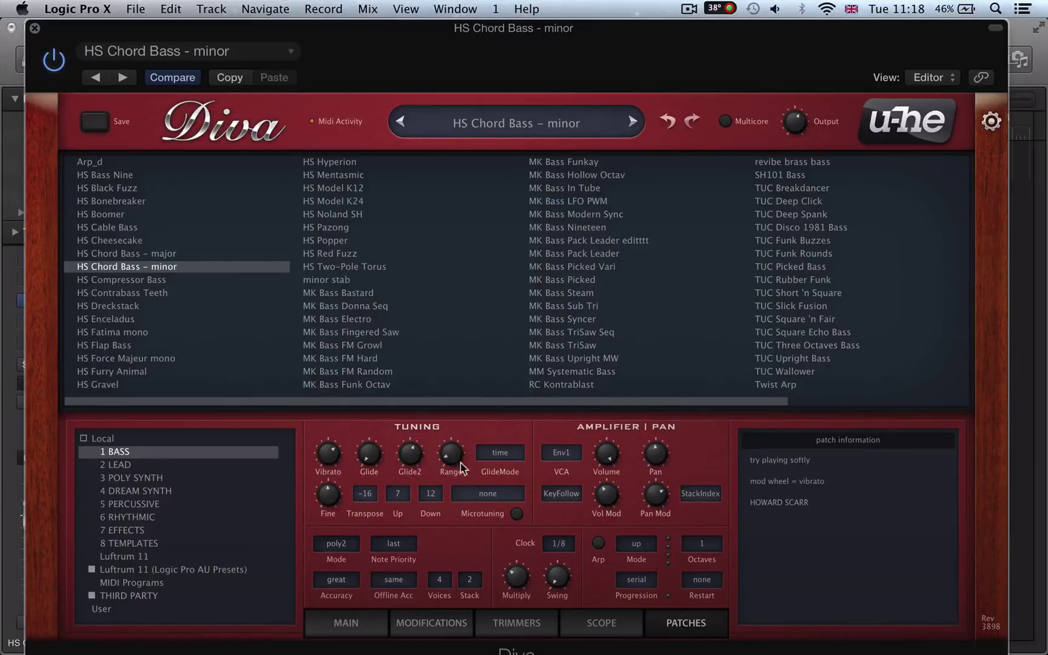
{"action": "left_click", "coordinate": [350, 619]}
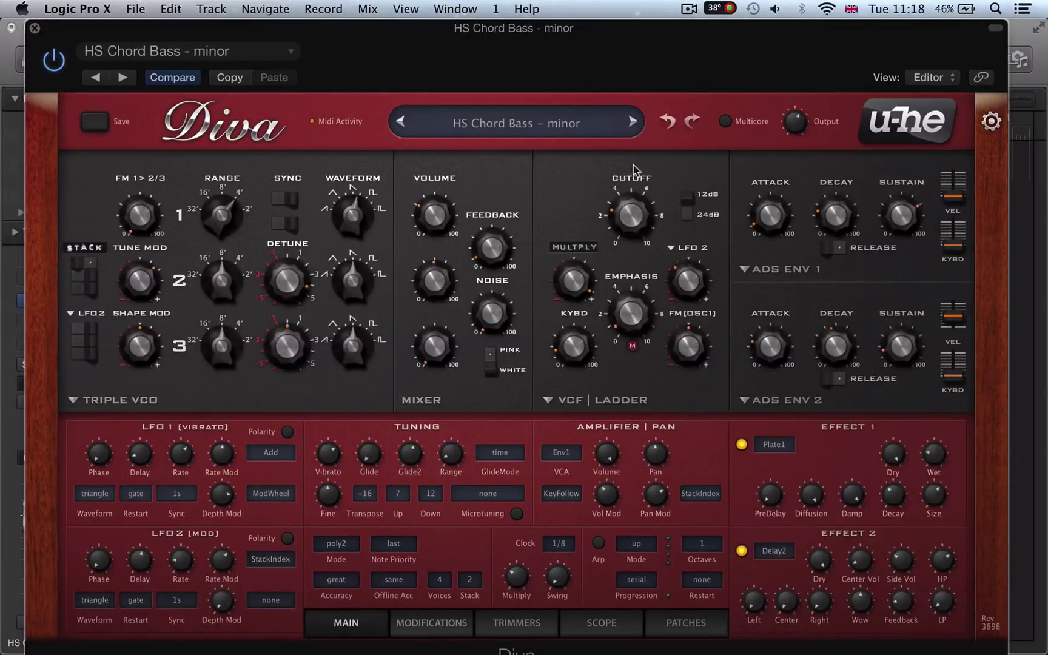
{"action": "left_click", "coordinate": [632, 122]}
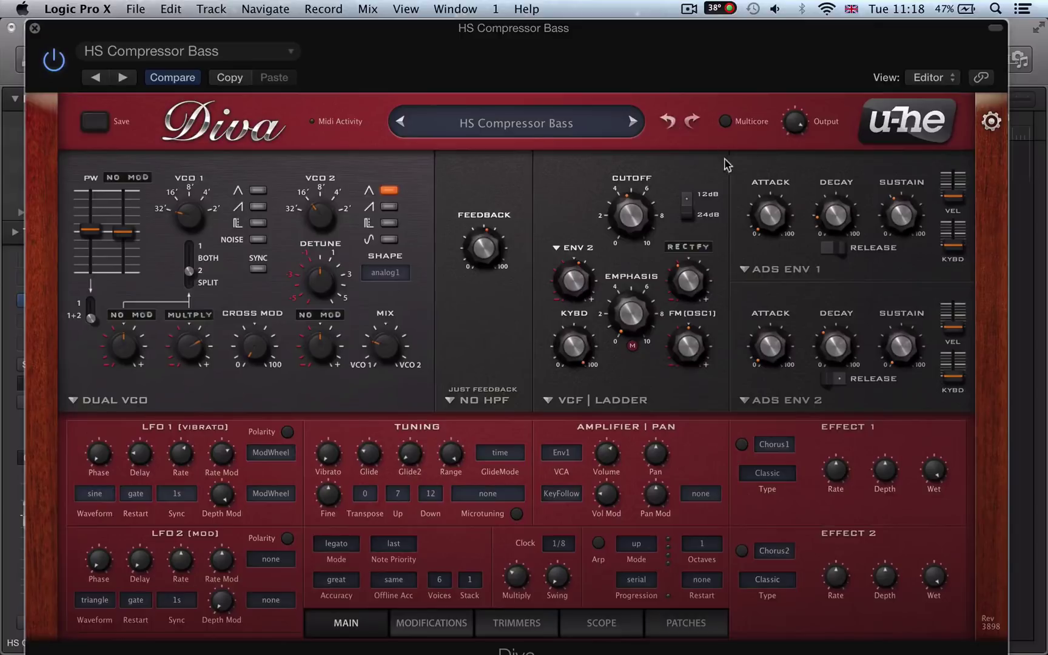
Load the HS Pulse Plus preset from the 2 LEAD folder and return to the main page.
{"action": "left_click", "coordinate": [665, 637]}
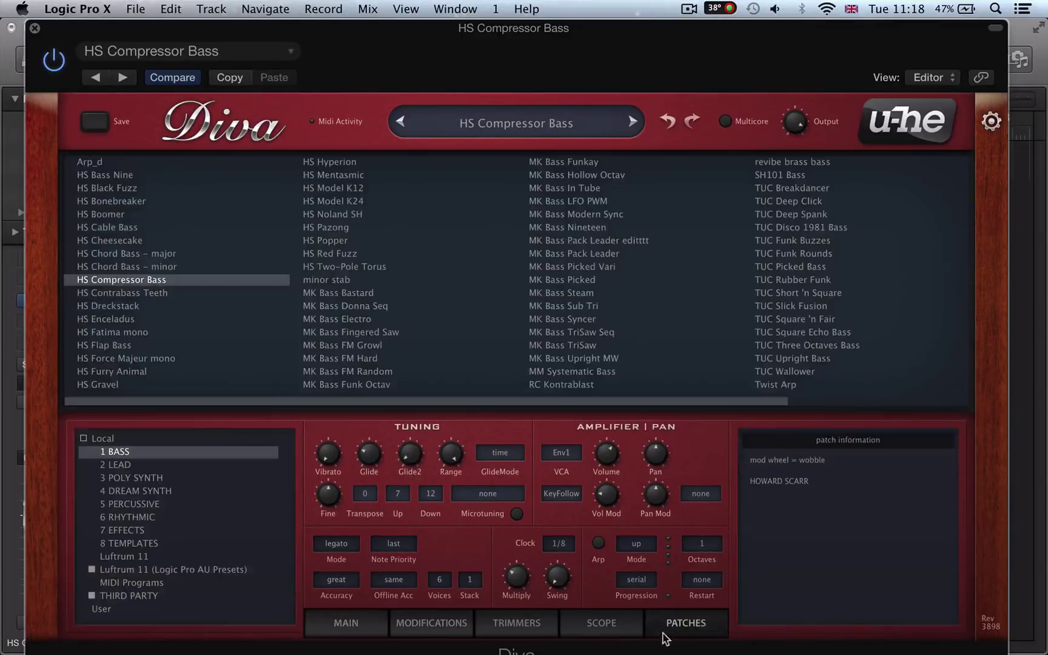
{"action": "left_click", "coordinate": [129, 477]}
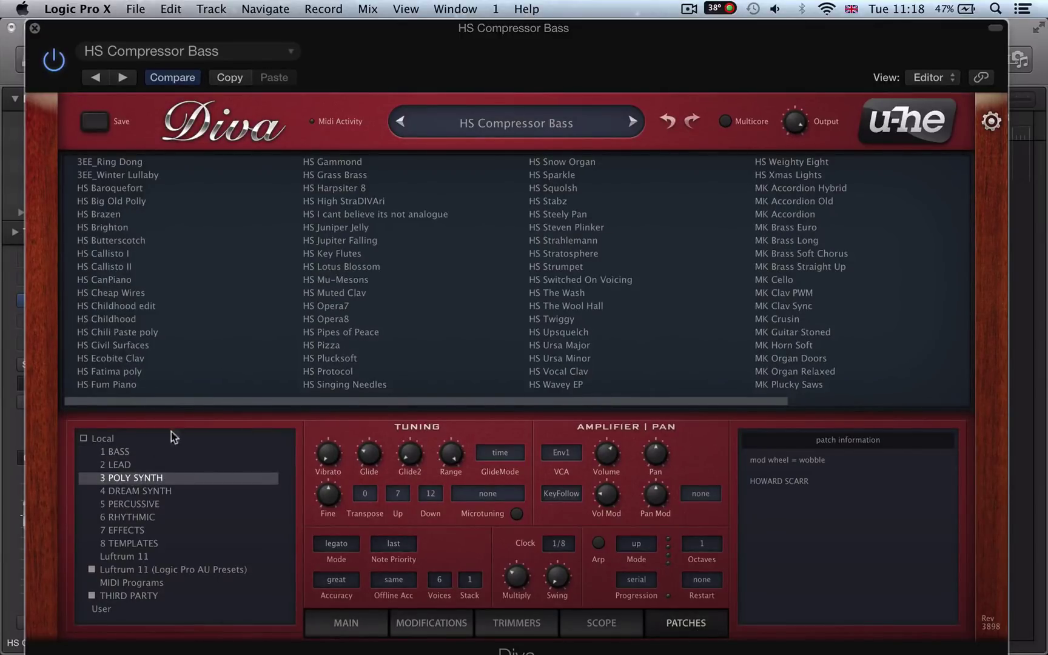
{"action": "left_click", "coordinate": [125, 464]}
{"action": "left_click", "coordinate": [327, 305]}
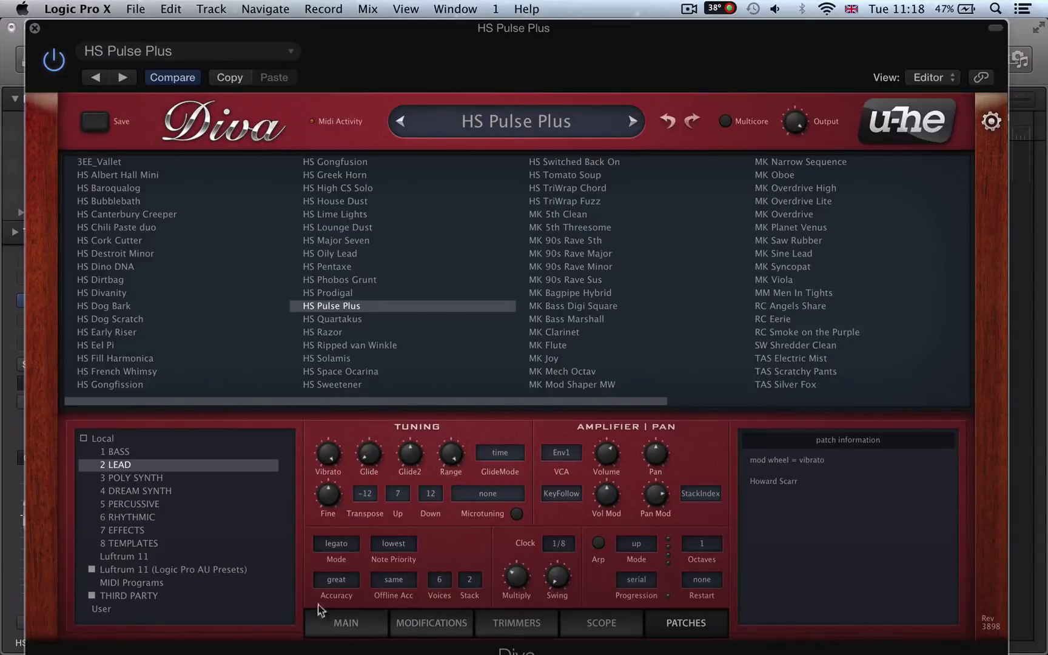
{"action": "left_click", "coordinate": [336, 622]}
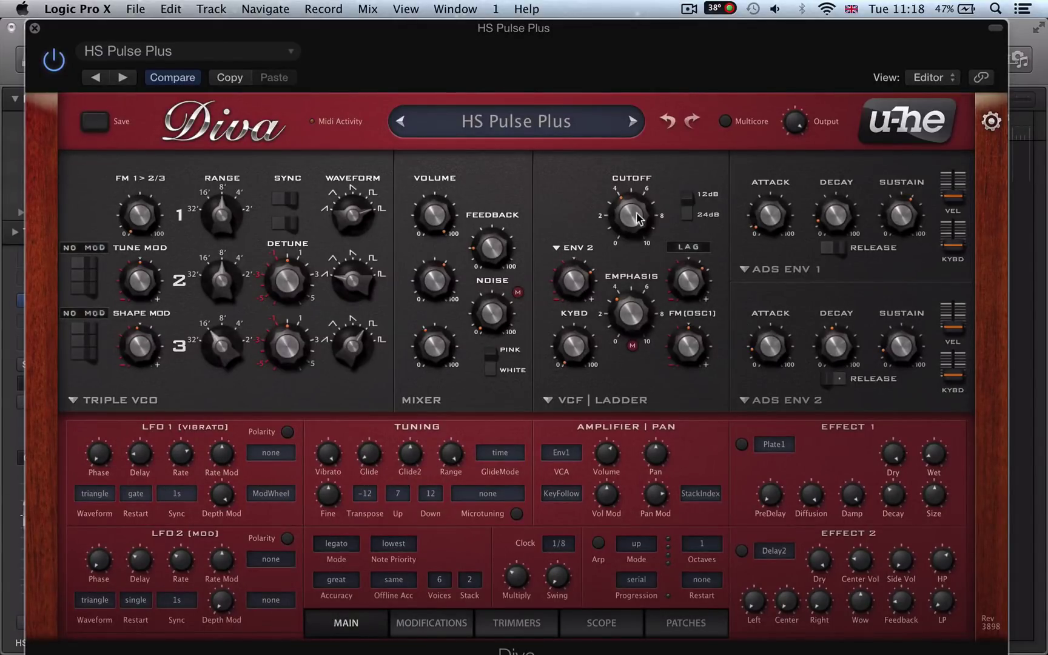
Tweak HS Pulse Plus: adjust the filter cutoff, emphasis, envelope 1 attack and envelope 2 sustain, and set envelope 2 decay to 25.50.
{"action": "left_click_drag", "start_coordinate": [637, 219], "coordinate": [647, 174]}
{"action": "left_click_drag", "start_coordinate": [761, 213], "coordinate": [788, 269]}
{"action": "left_click_drag", "start_coordinate": [820, 344], "coordinate": [823, 363]}
{"action": "left_click_drag", "start_coordinate": [893, 353], "coordinate": [894, 367]}
{"action": "left_click", "coordinate": [826, 361]}
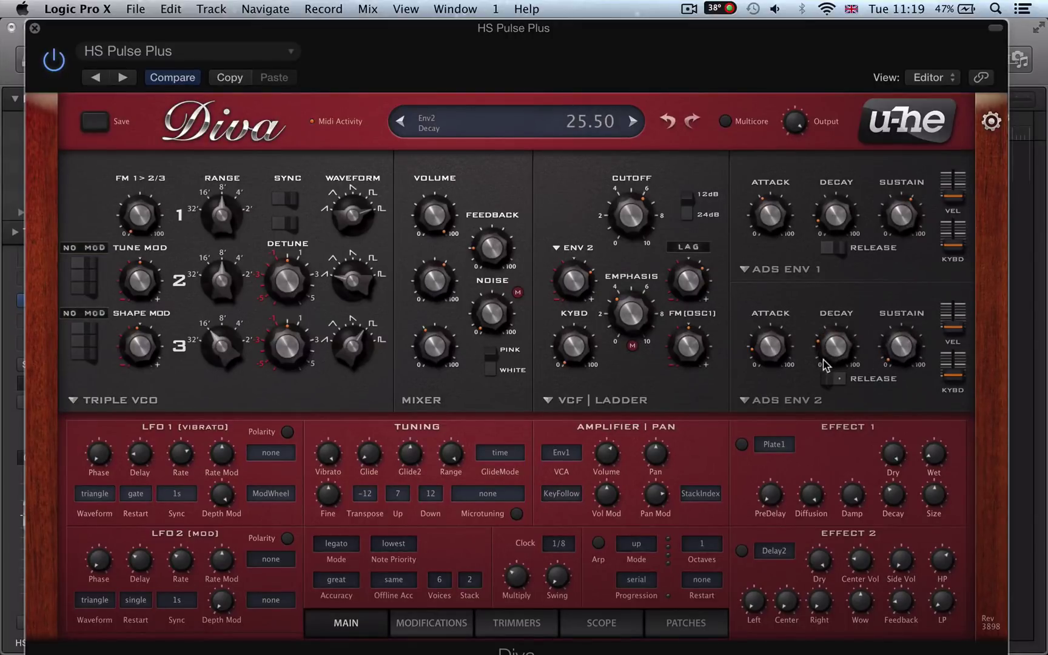
{"action": "left_click_drag", "start_coordinate": [631, 318], "coordinate": [632, 259]}
{"action": "left_click_drag", "start_coordinate": [641, 207], "coordinate": [635, 250]}
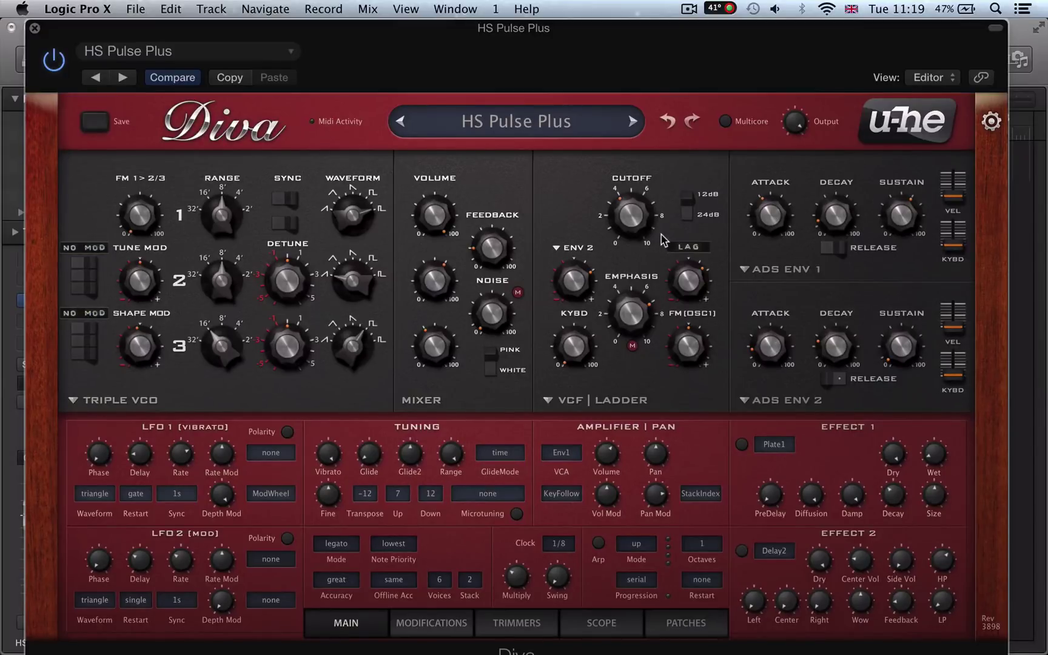
Undo the HS Pulse Plus knob changes one by one, back to the patch list.
{"action": "left_click", "coordinate": [667, 121]}
{"action": "left_click", "coordinate": [667, 122]}
{"action": "left_click", "coordinate": [667, 121]}
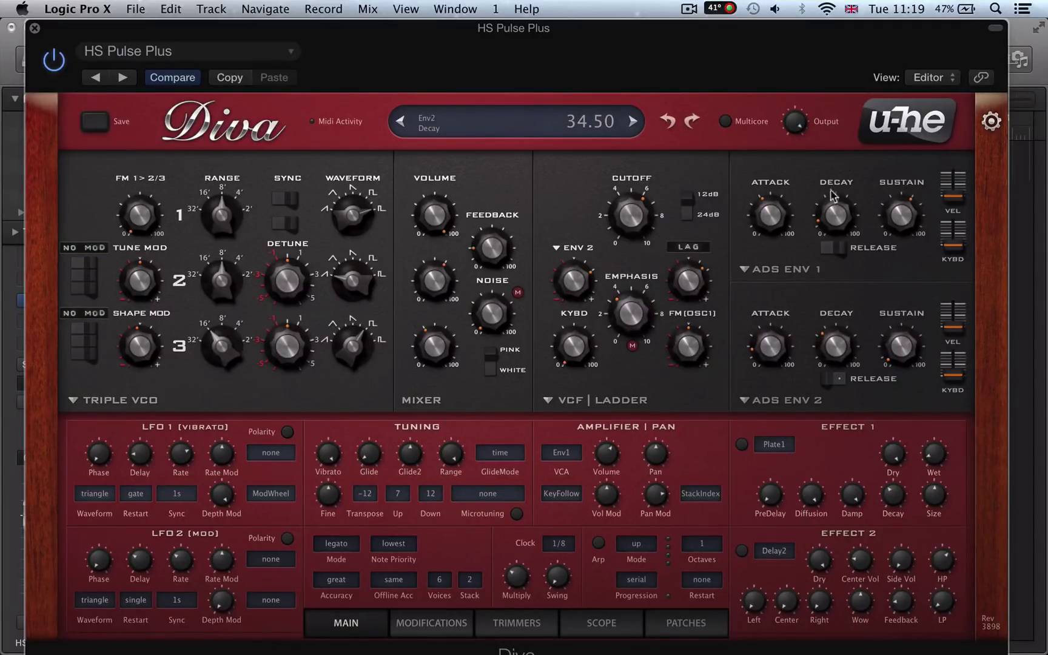
{"action": "left_click", "coordinate": [667, 124]}
{"action": "left_click", "coordinate": [668, 124]}
{"action": "left_click", "coordinate": [663, 128]}
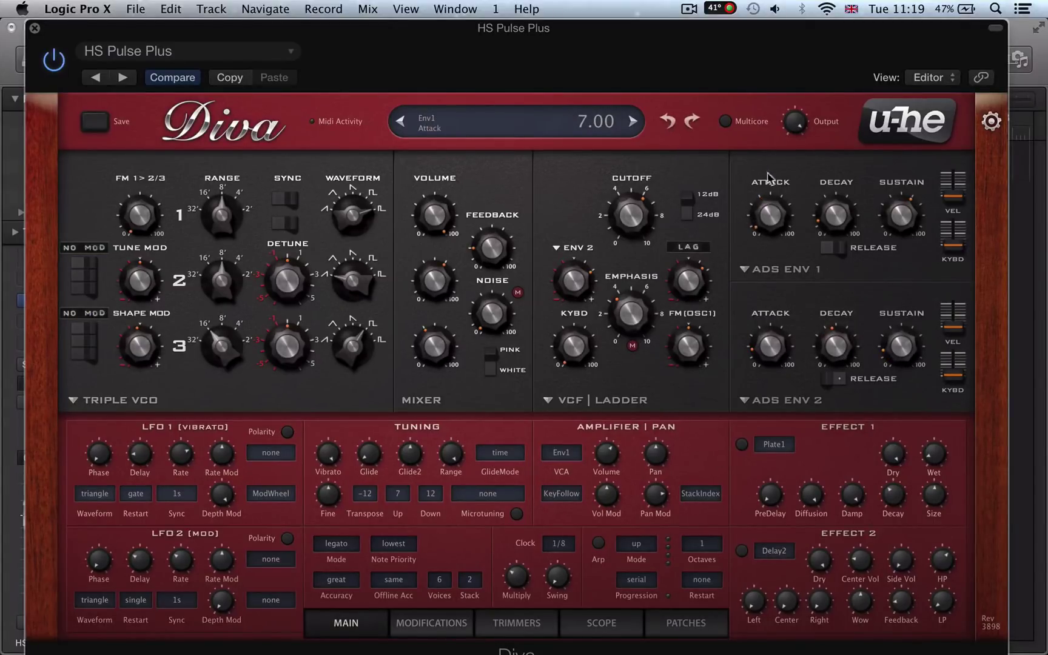
{"action": "left_click", "coordinate": [668, 123]}
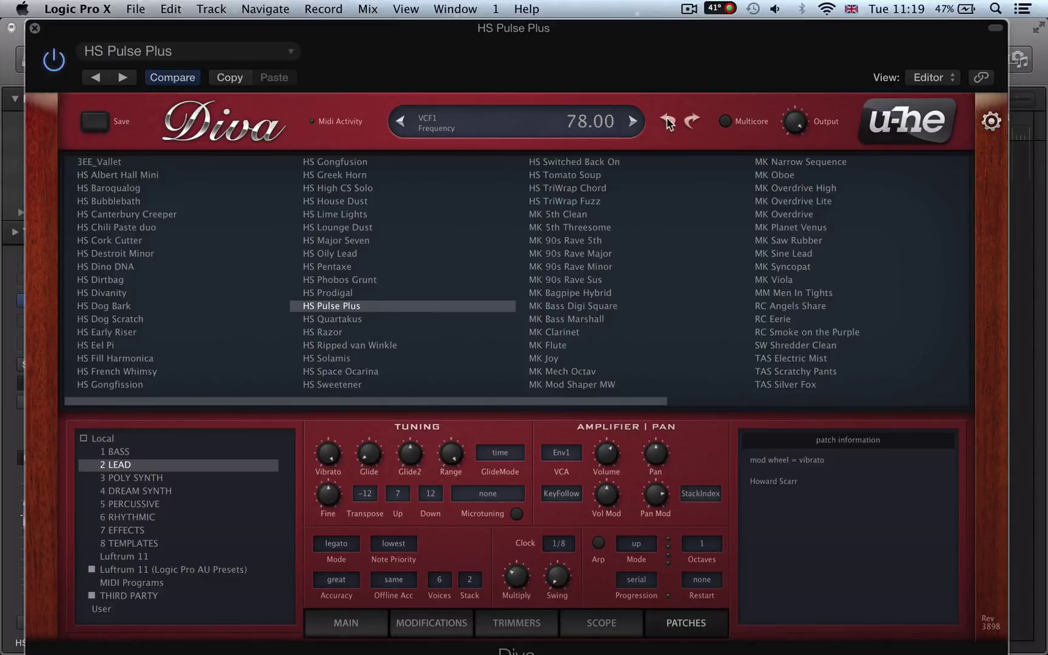
Redo the undone HS Pulse Plus changes one by one, starting with the return to the main page.
{"action": "left_click", "coordinate": [694, 122]}
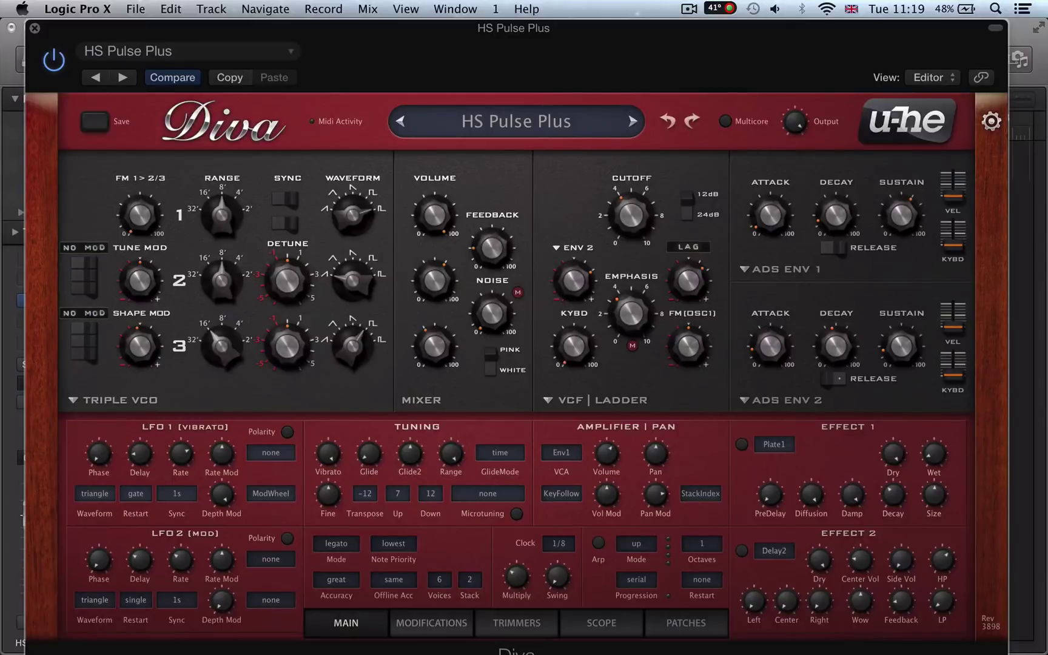
{"action": "left_click", "coordinate": [691, 125]}
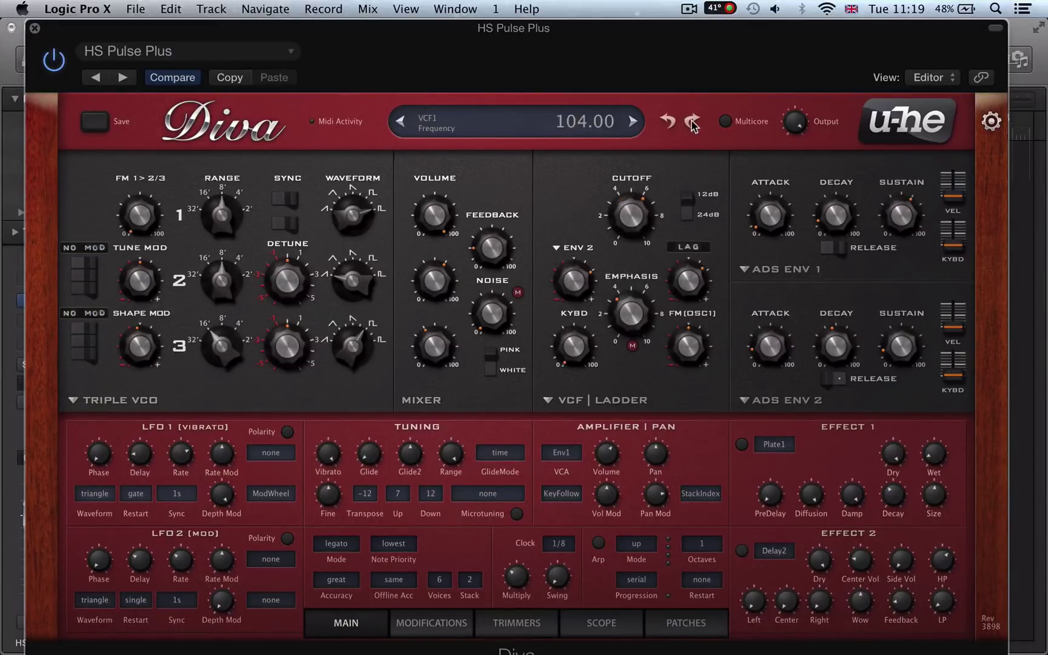
{"action": "left_click", "coordinate": [691, 124]}
{"action": "left_click", "coordinate": [692, 125]}
{"action": "left_click", "coordinate": [691, 124]}
{"action": "left_click", "coordinate": [692, 125]}
{"action": "left_click", "coordinate": [692, 125]}
{"action": "left_click", "coordinate": [692, 124]}
{"action": "left_click", "coordinate": [692, 125]}
{"action": "left_click", "coordinate": [692, 125]}
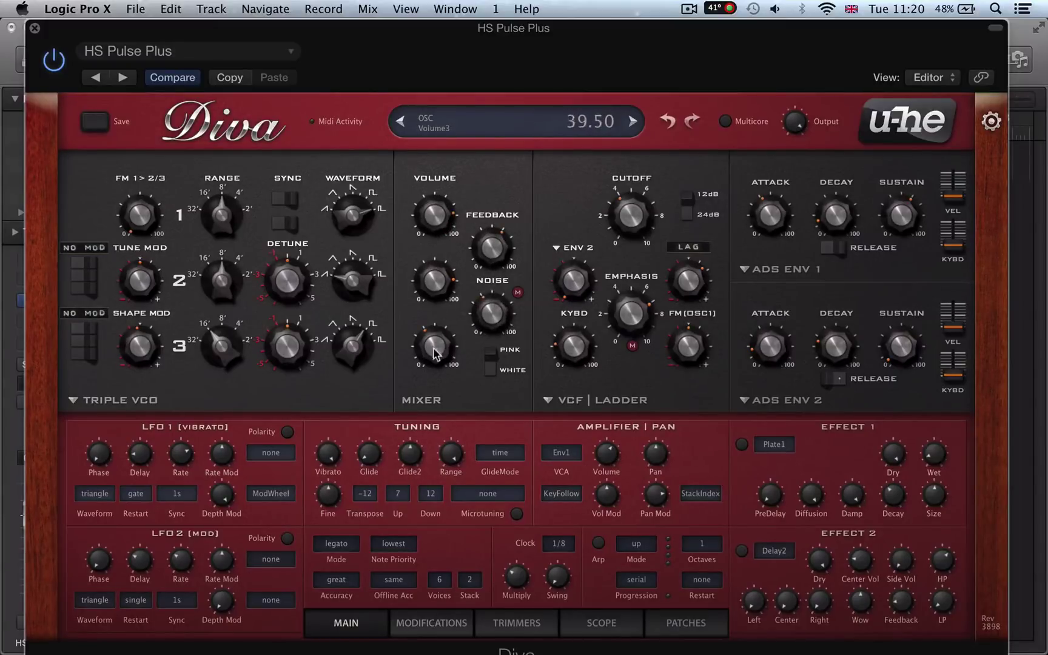
Undo the last four parameter changes and redo them, repeating the undo and redo once for the most recent change.
{"action": "left_click", "coordinate": [667, 121]}
{"action": "left_click", "coordinate": [667, 121]}
{"action": "left_click", "coordinate": [667, 121]}
{"action": "left_click", "coordinate": [668, 122]}
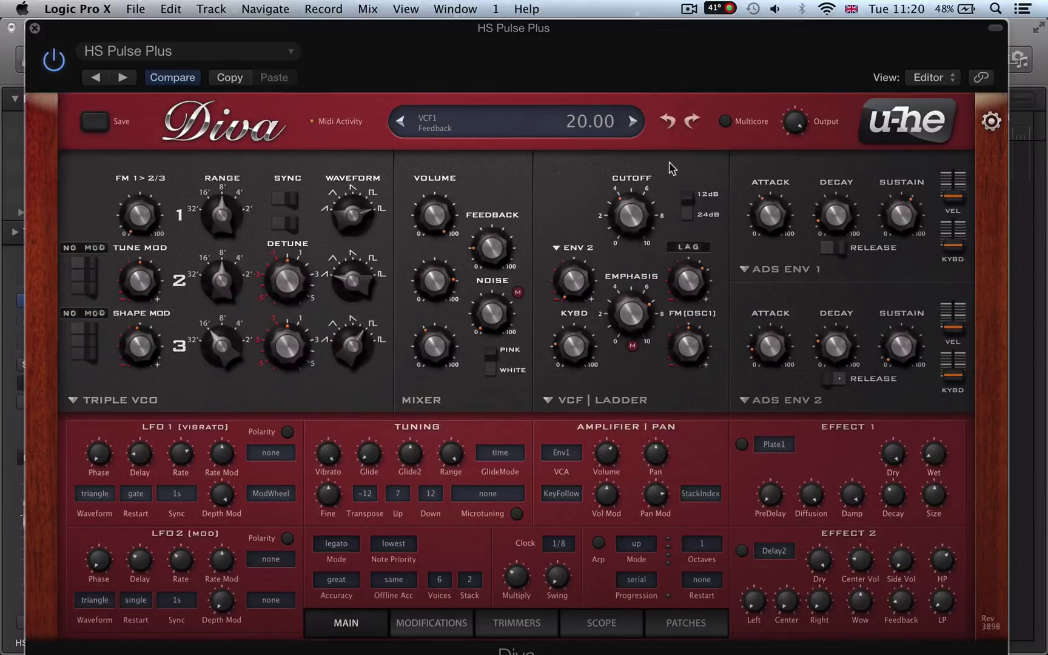
{"action": "left_click", "coordinate": [692, 121]}
{"action": "left_click", "coordinate": [691, 121]}
{"action": "left_click", "coordinate": [692, 121]}
{"action": "left_click", "coordinate": [692, 121]}
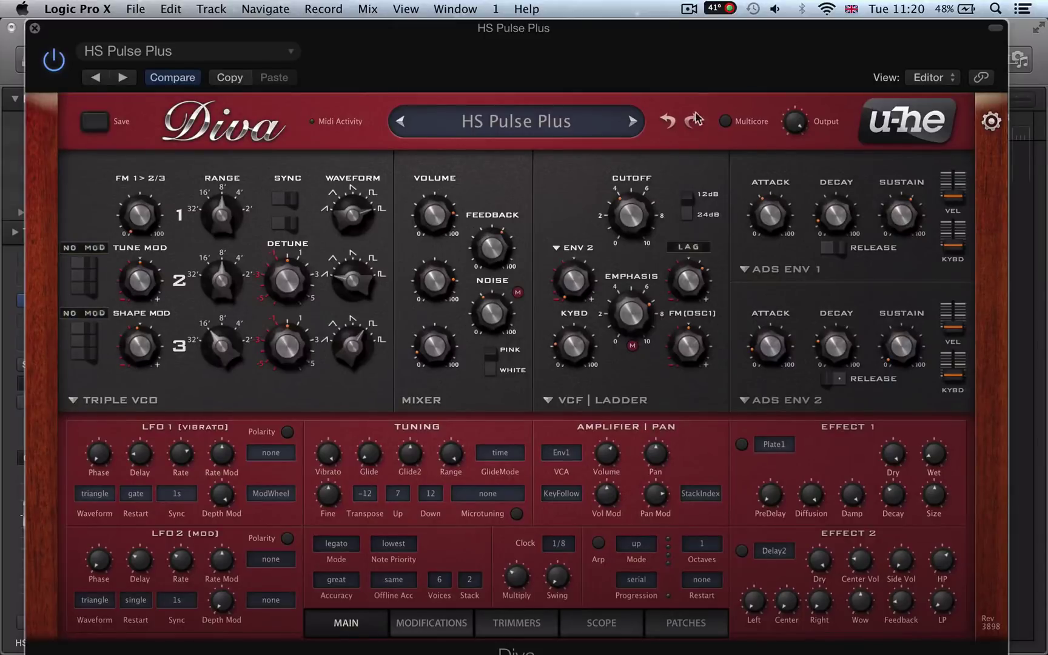
{"action": "left_click", "coordinate": [668, 122]}
{"action": "left_click", "coordinate": [693, 122]}
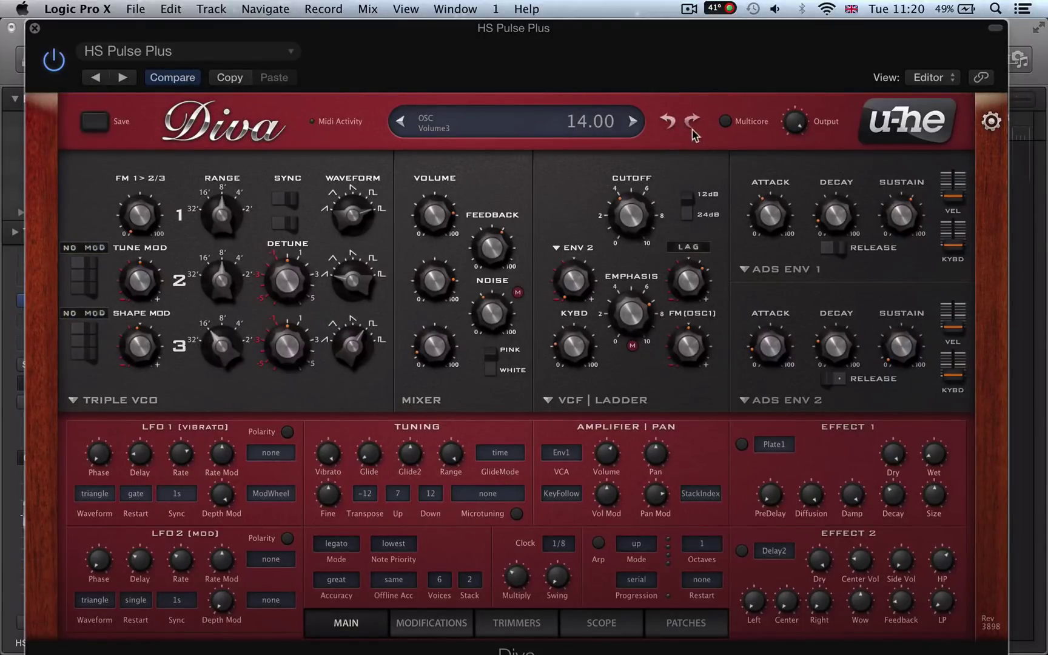
Enable Multicore processing and set the number of voices to 16.
{"action": "left_click", "coordinate": [725, 122]}
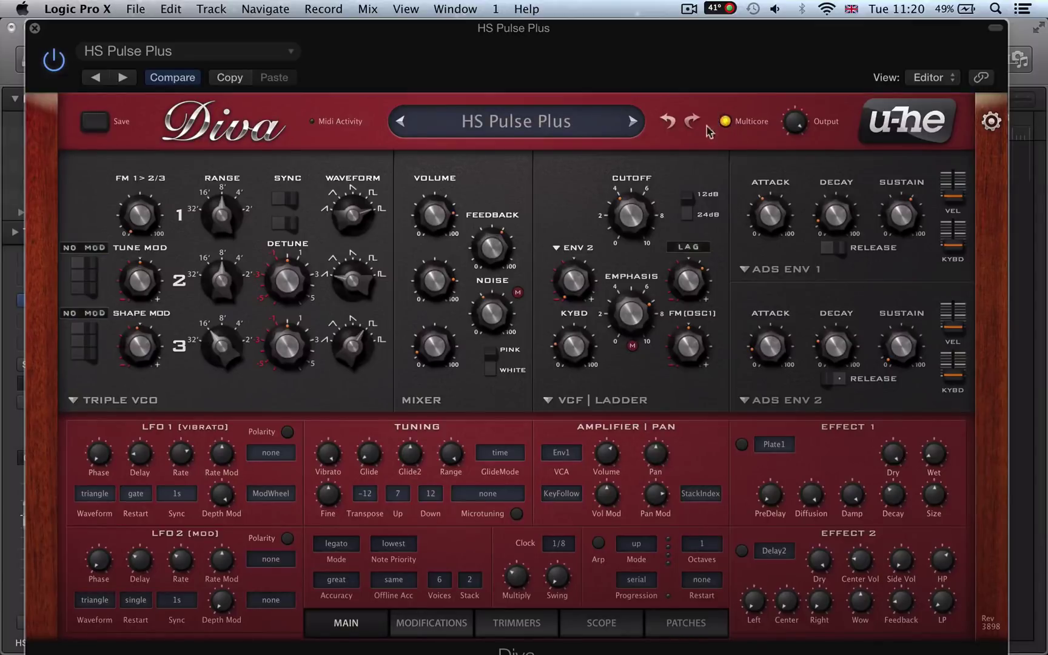
{"action": "left_click", "coordinate": [437, 579]}
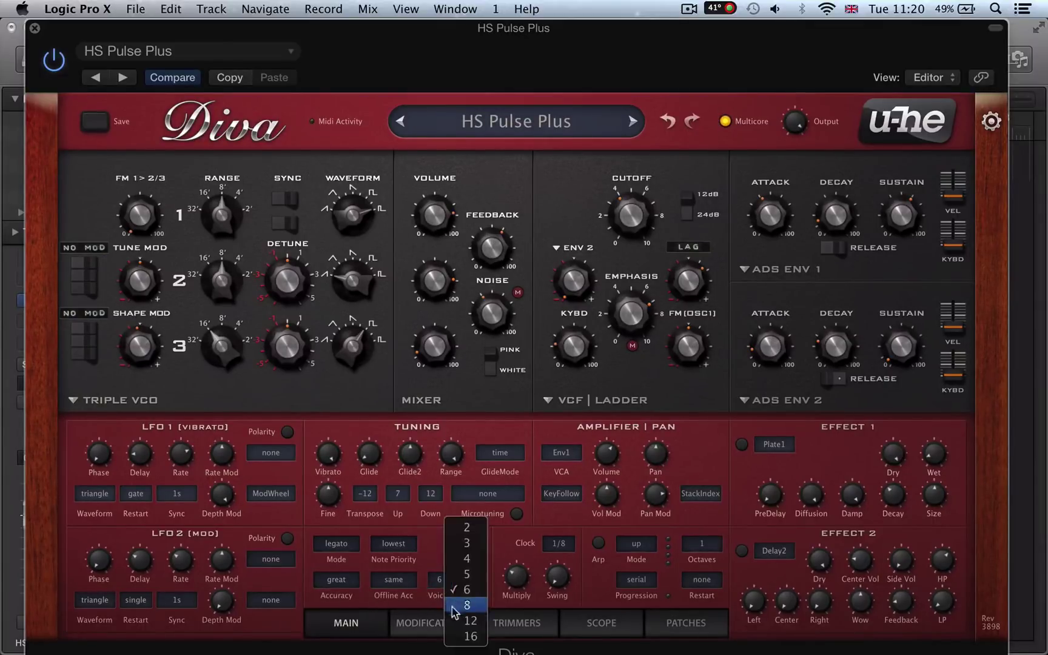
{"action": "left_click", "coordinate": [467, 636]}
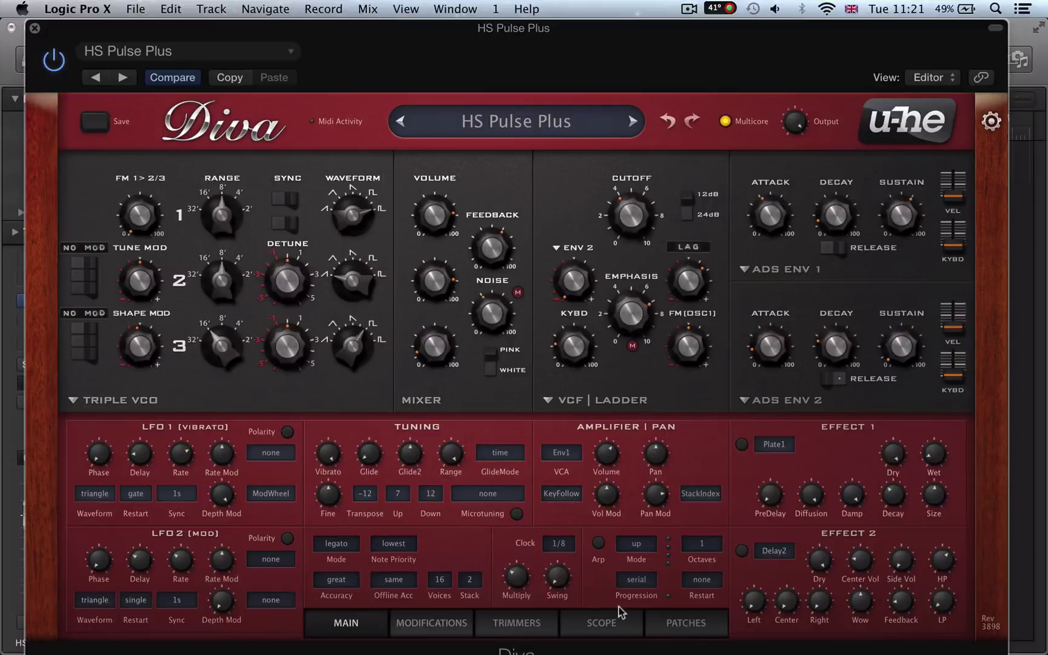
Load the HS Opera8 preset from the 3 POLY SYNTH folder and return to the main page.
{"action": "left_click", "coordinate": [687, 630]}
{"action": "left_click", "coordinate": [329, 624]}
{"action": "left_click", "coordinate": [650, 631]}
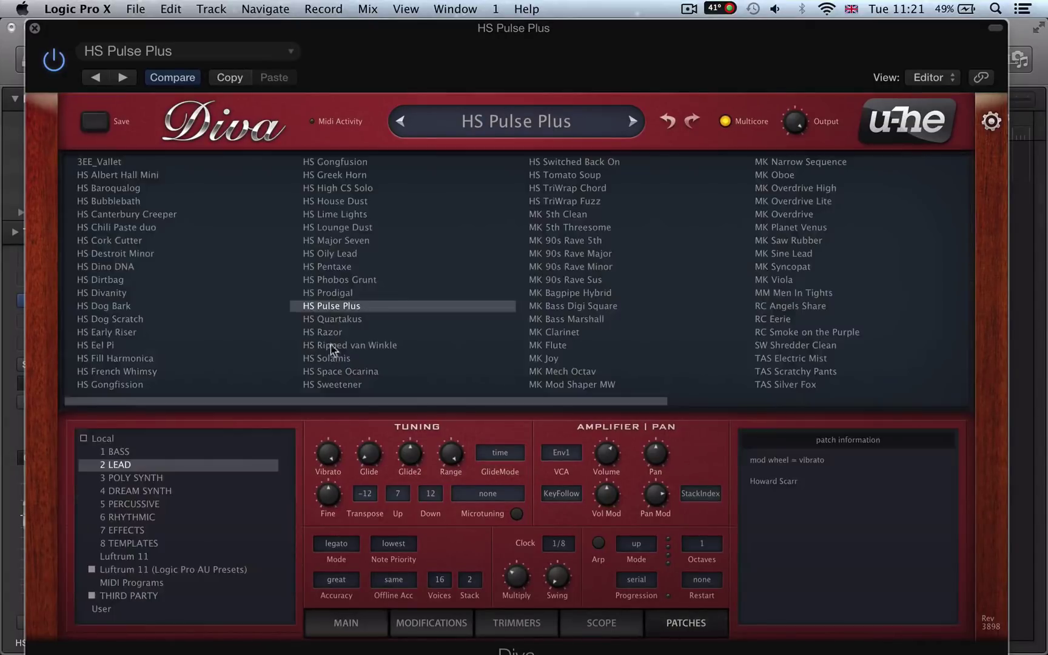
{"action": "left_click", "coordinate": [146, 489]}
{"action": "left_click", "coordinate": [164, 476]}
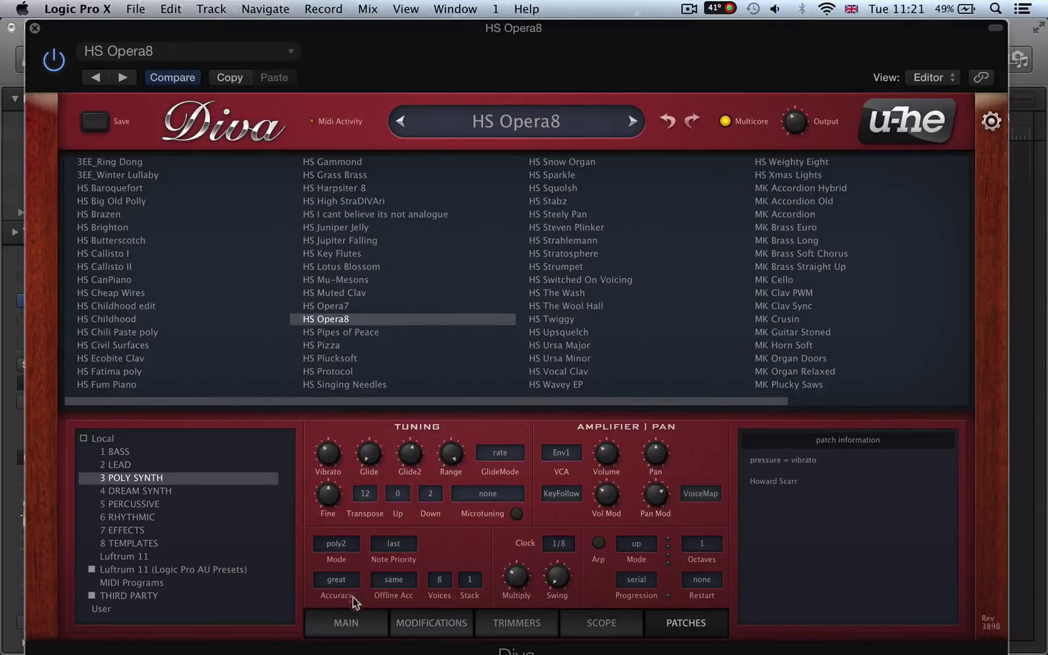
{"action": "left_click", "coordinate": [354, 626]}
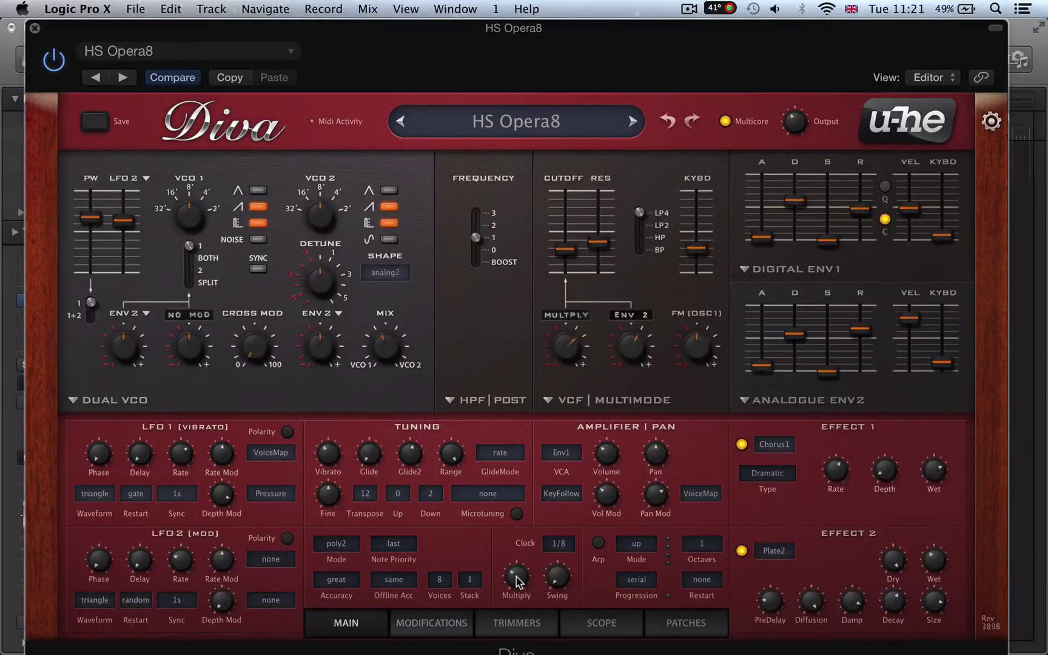
Set HS Opera8 to 16 voices with a voice stack of 4.
{"action": "left_click", "coordinate": [438, 580]}
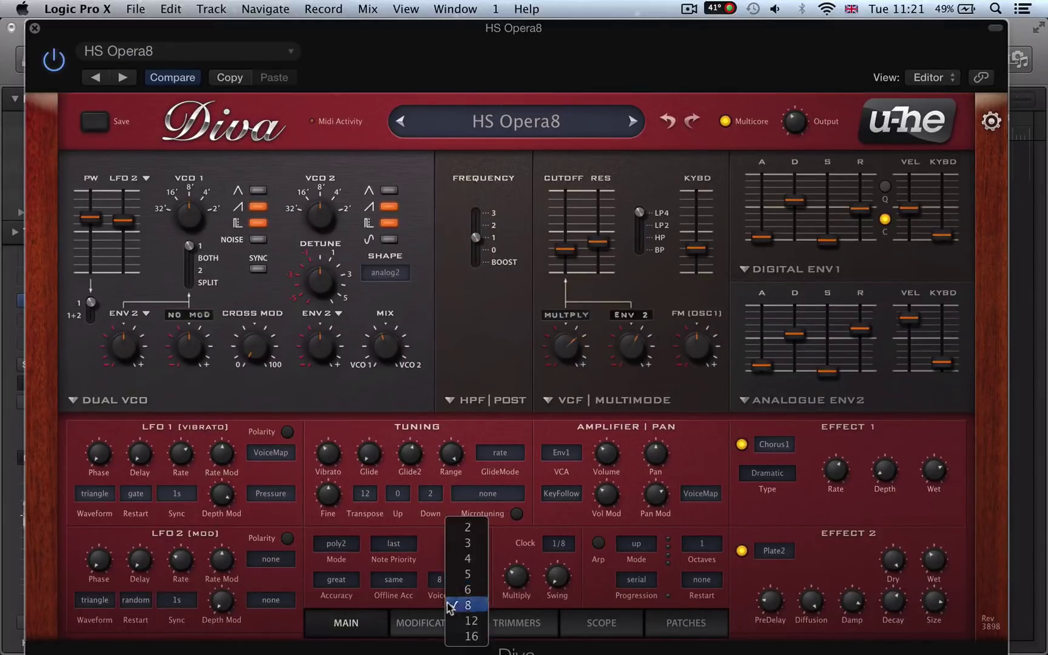
{"action": "left_click", "coordinate": [460, 635]}
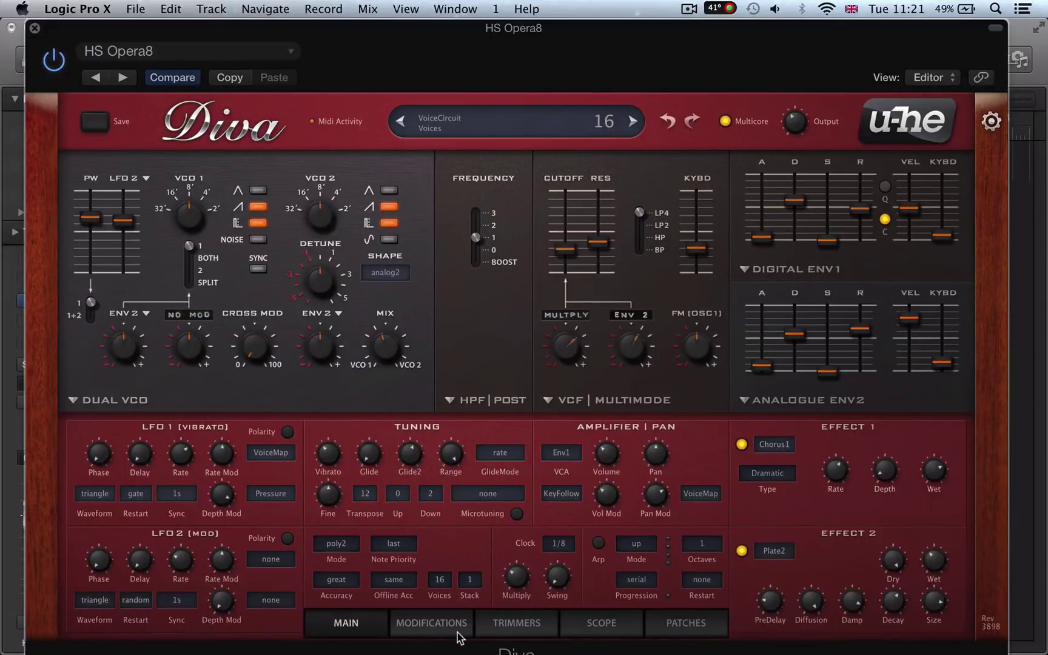
{"action": "left_click", "coordinate": [471, 581]}
{"action": "left_click", "coordinate": [485, 612]}
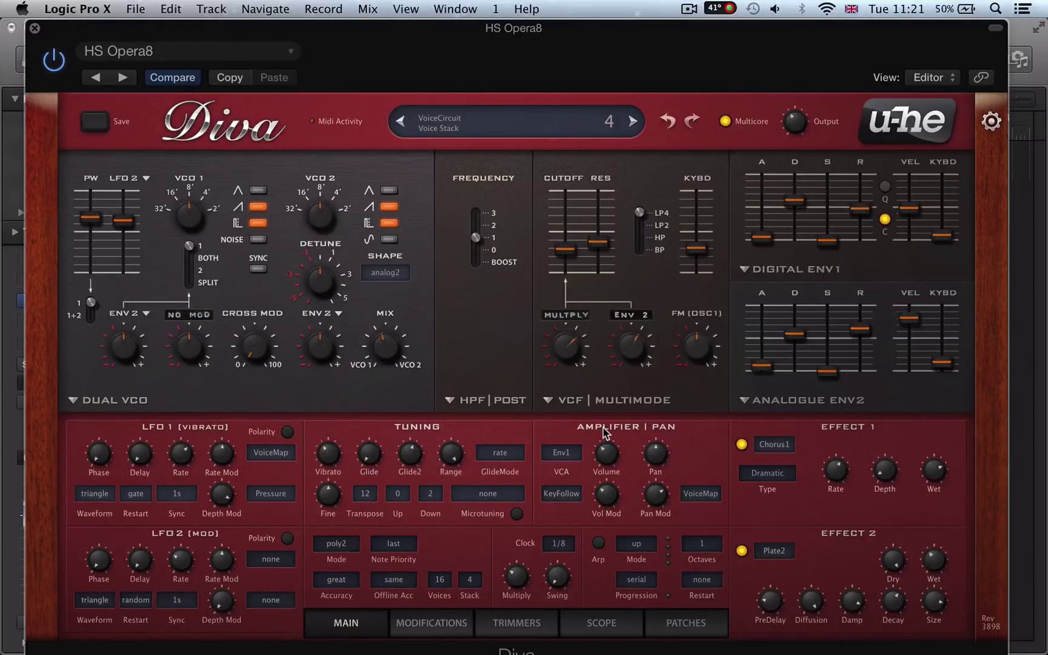
Turn off Multicore processing and set the output level to 104.00.
{"action": "left_click", "coordinate": [725, 122]}
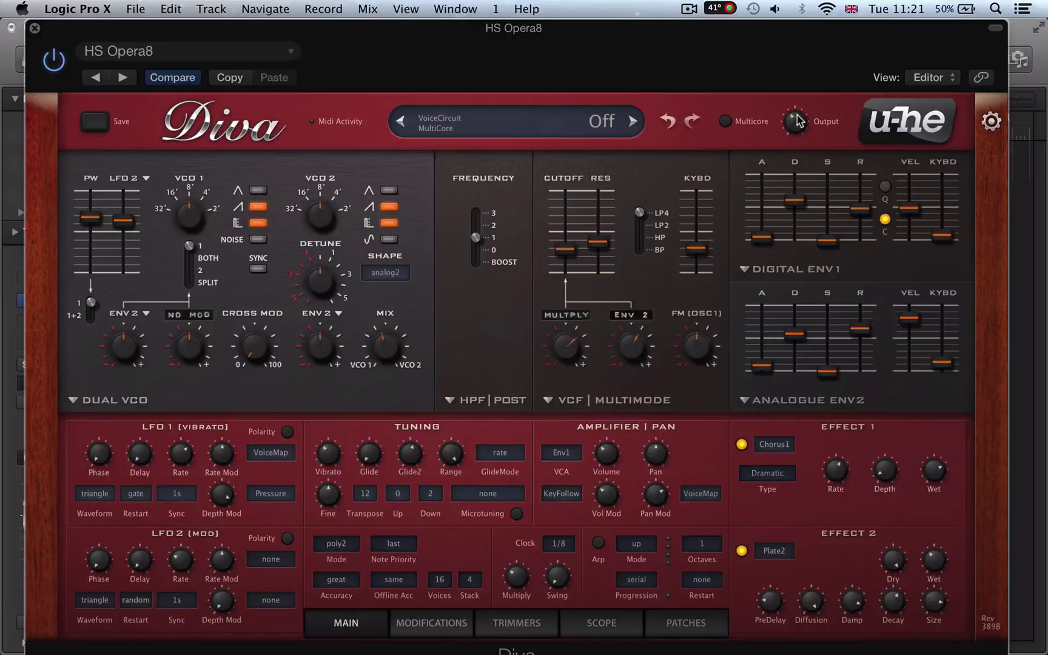
{"action": "mouse_move", "coordinate": [799, 125]}
{"action": "left_mouse_down"}
{"action": "mouse_move", "coordinate": [792, 70]}
{"action": "mouse_move", "coordinate": [792, 165]}
{"action": "mouse_move", "coordinate": [796, 120]}
{"action": "left_mouse_up"}
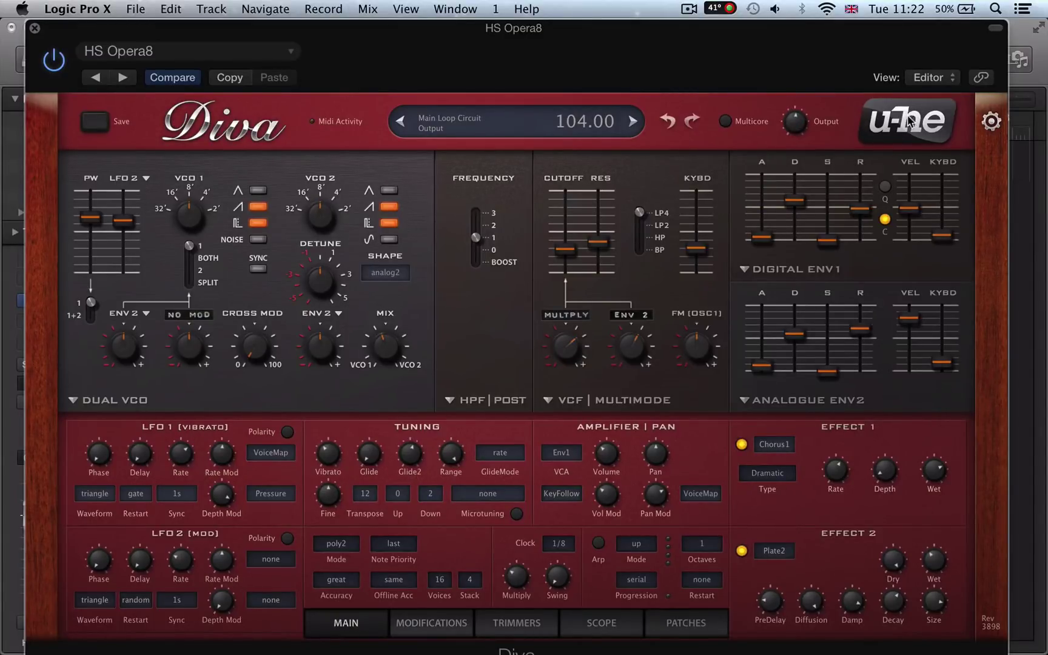
Open the synth's documentation folder through the u-he user guide link and select Diva user guide.pdf.
{"action": "left_click", "coordinate": [909, 120]}
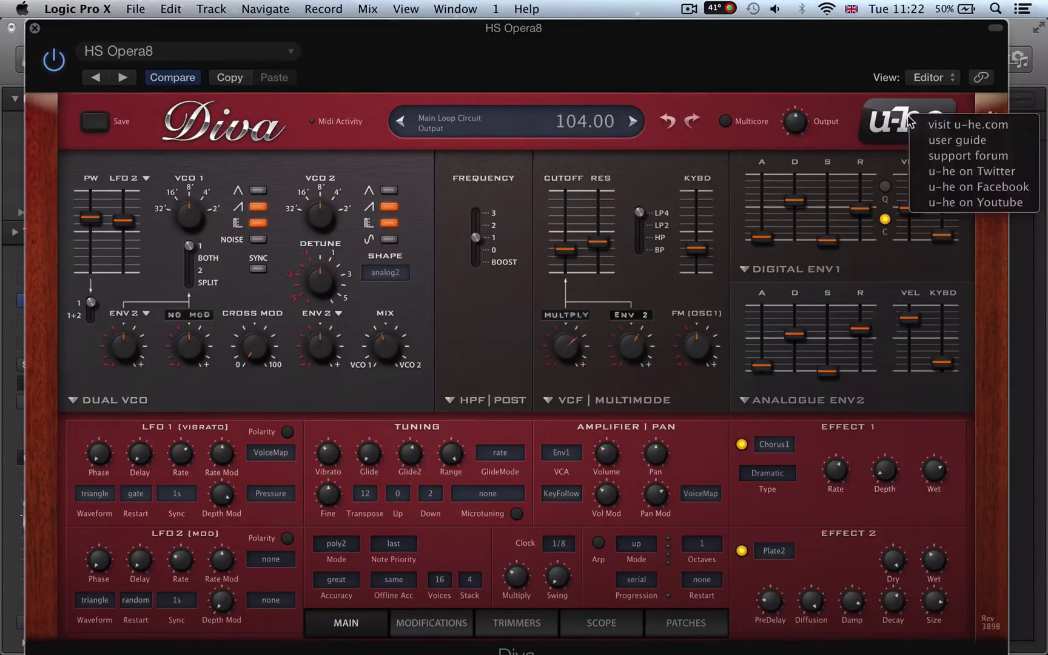
{"action": "left_click", "coordinate": [956, 140]}
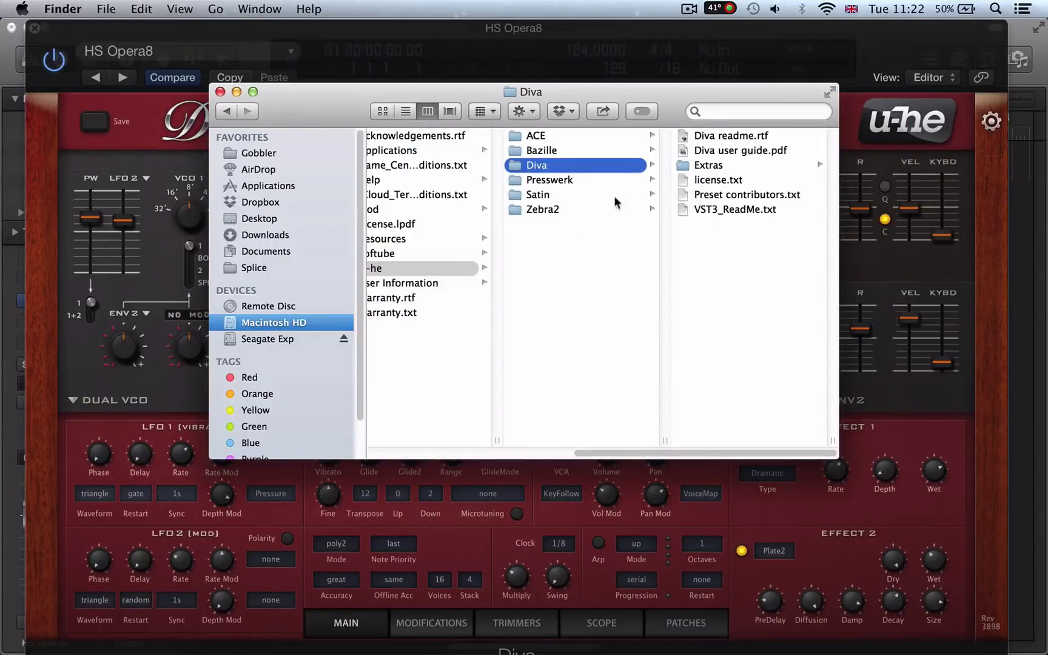
{"action": "left_click", "coordinate": [717, 150]}
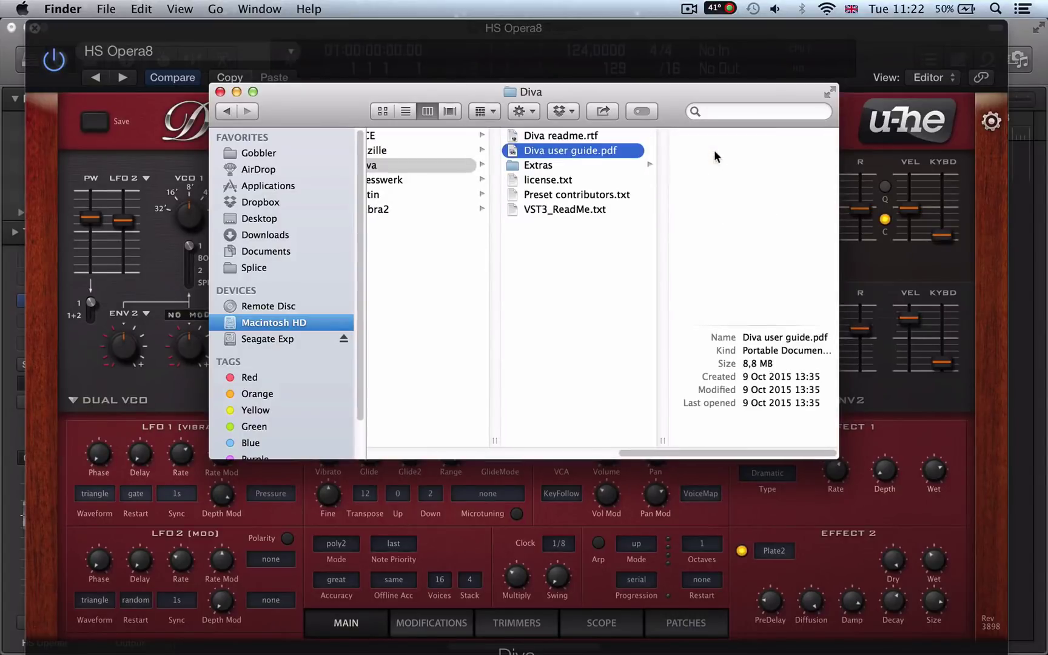
Preview license.txt, Preset contributors.txt, VST3_ReadMe.txt and Diva readme.rtf, and close the documentation folder.
{"action": "left_click", "coordinate": [536, 180]}
{"action": "left_click", "coordinate": [536, 195]}
{"action": "left_click", "coordinate": [538, 212]}
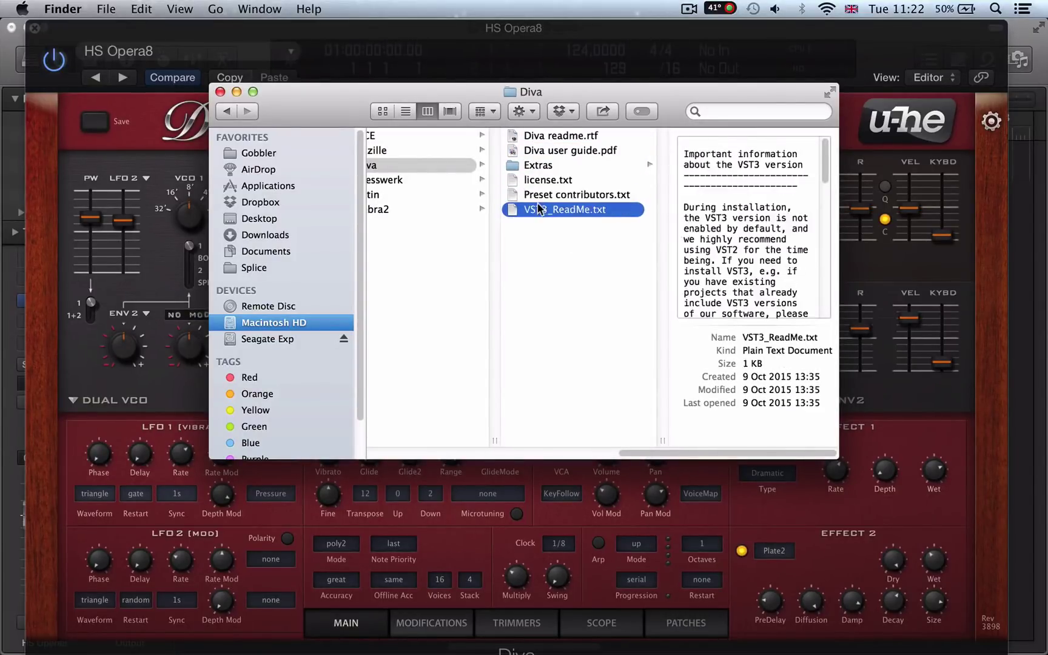
{"action": "left_click", "coordinate": [555, 137]}
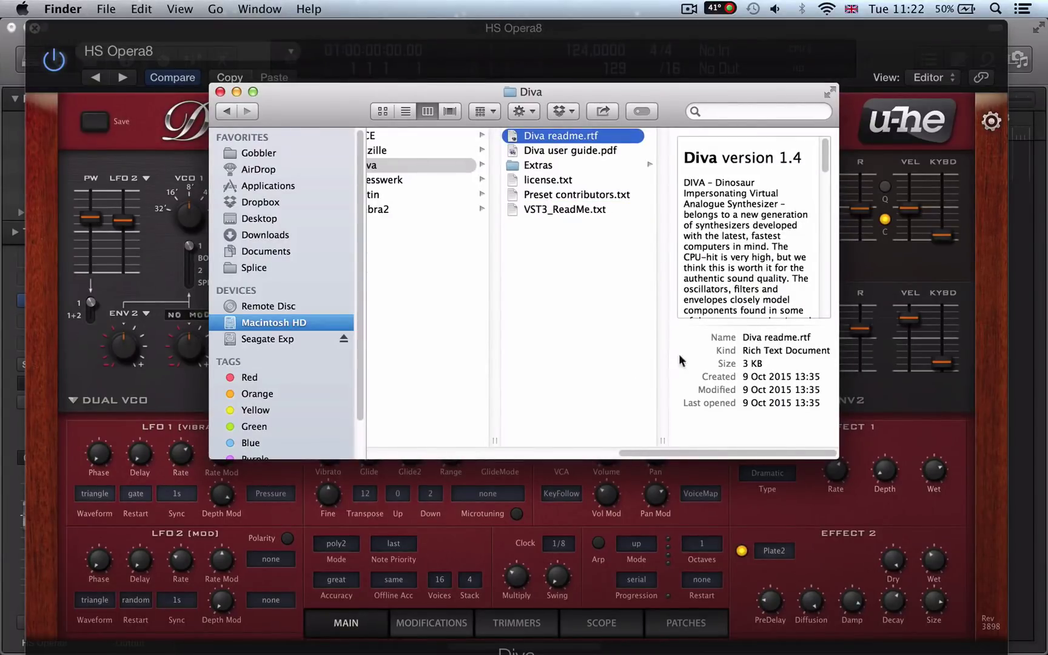
{"action": "key", "text": "super+w"}
Look over the u-he website, support and social media links, and open and close the synth's settings.
{"action": "left_click", "coordinate": [882, 124]}
{"action": "left_click", "coordinate": [882, 125]}
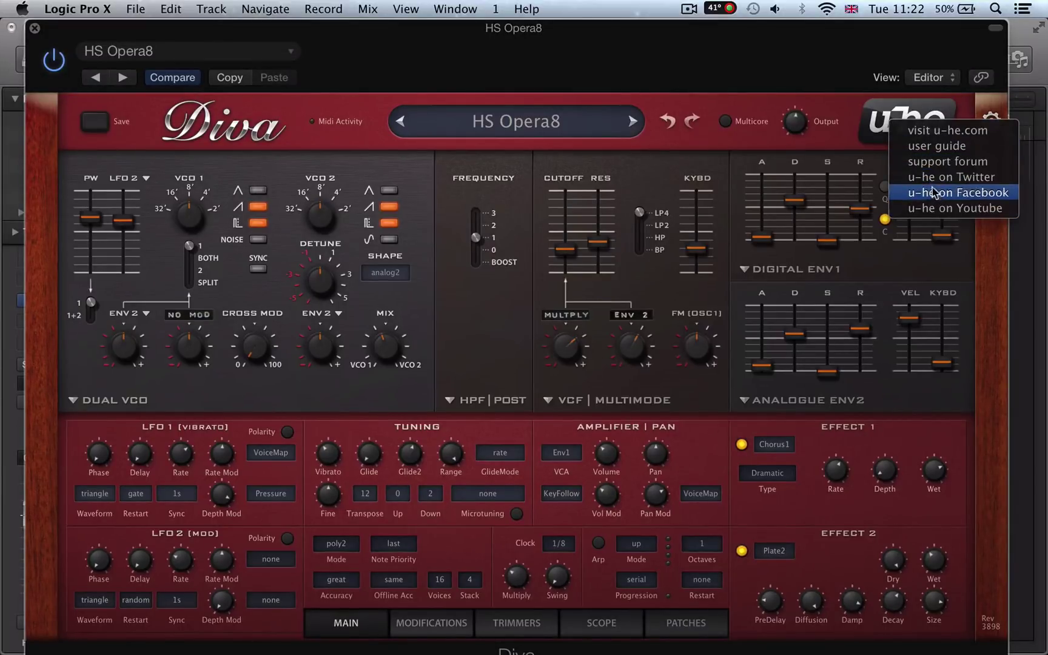
{"action": "left_click", "coordinate": [896, 124]}
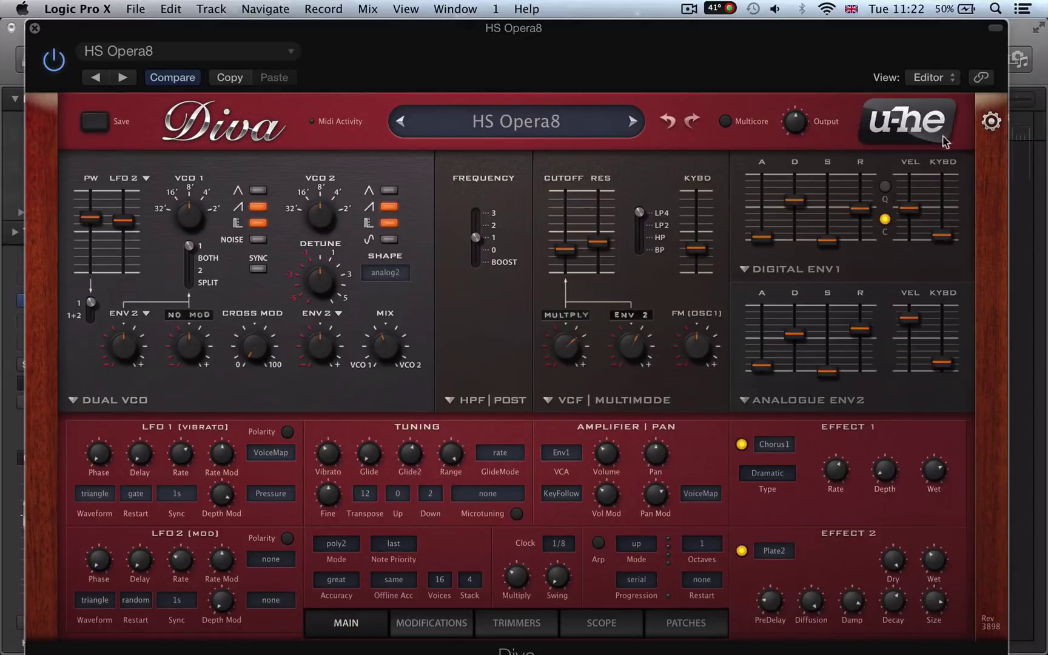
{"action": "left_click", "coordinate": [991, 124]}
{"action": "left_click", "coordinate": [991, 124]}
Load the INIT Minimono preset from the 8 TEMPLATES folder.
{"action": "left_click", "coordinate": [686, 623]}
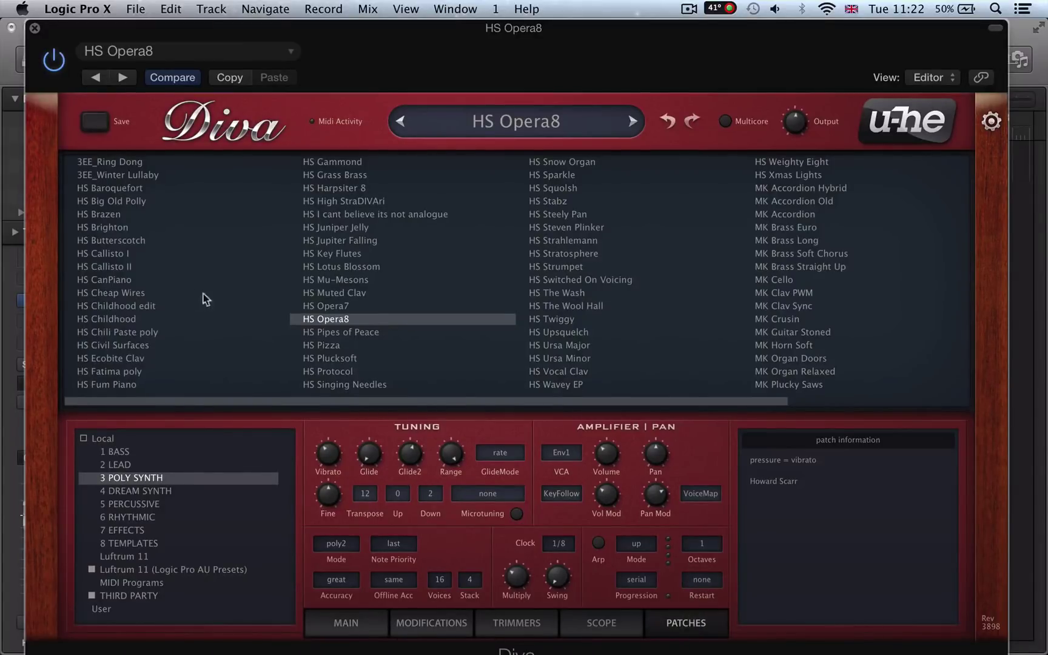
{"action": "left_click", "coordinate": [130, 543]}
{"action": "left_click", "coordinate": [115, 256]}
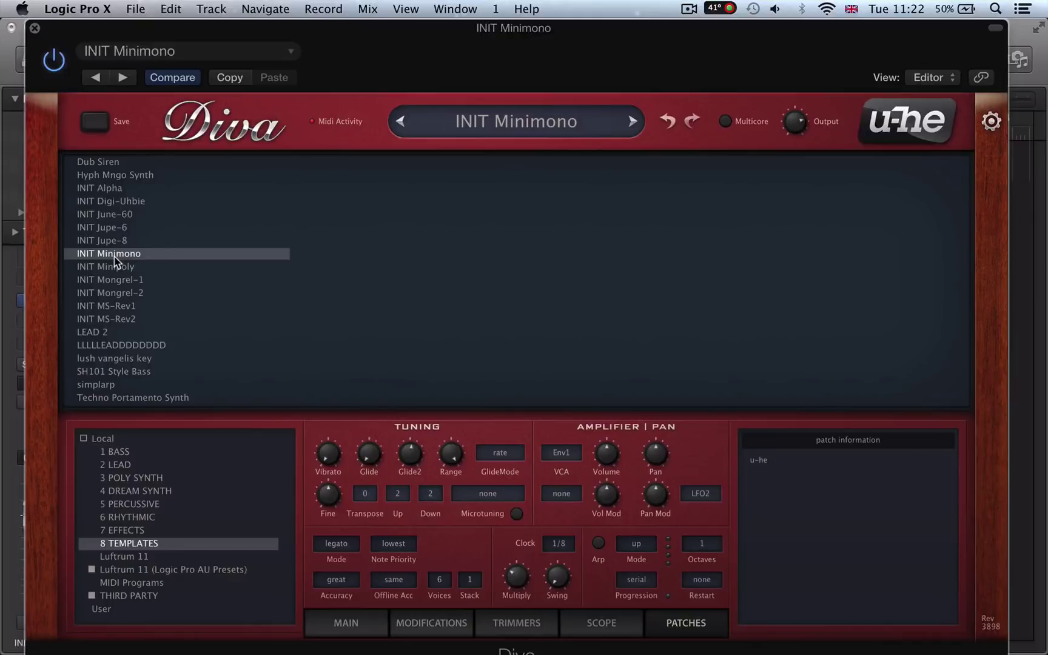
MIDI-learn the filter Cutoff, Emphasis and LFO 2 depth and the ADS Env 1 Attack to controllers 14 to 17.
{"action": "left_click", "coordinate": [349, 626]}
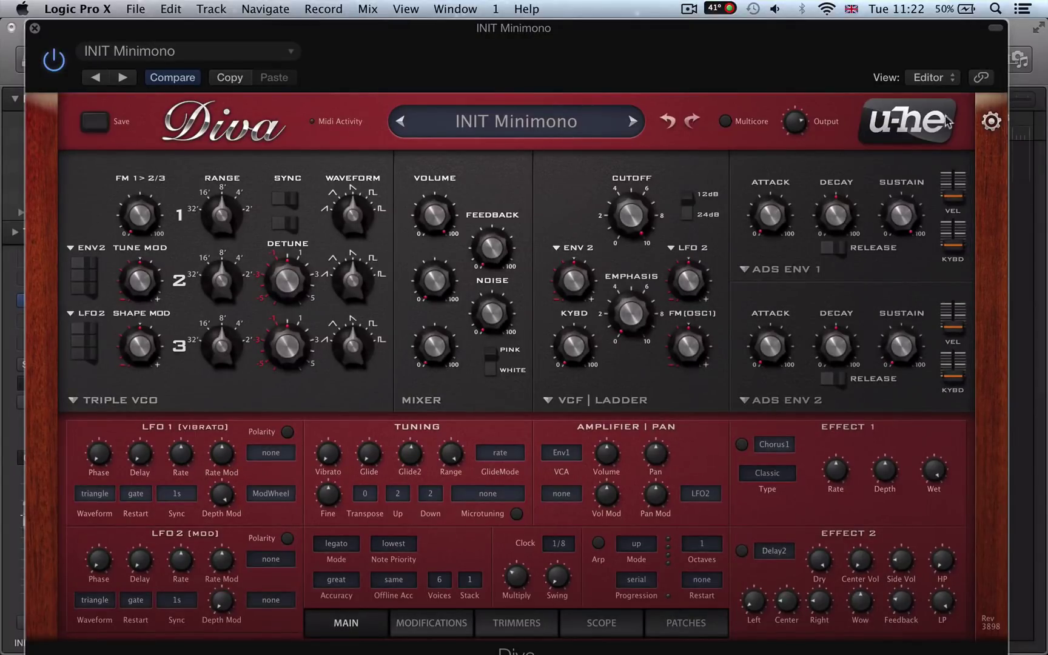
{"action": "left_click", "coordinate": [991, 122]}
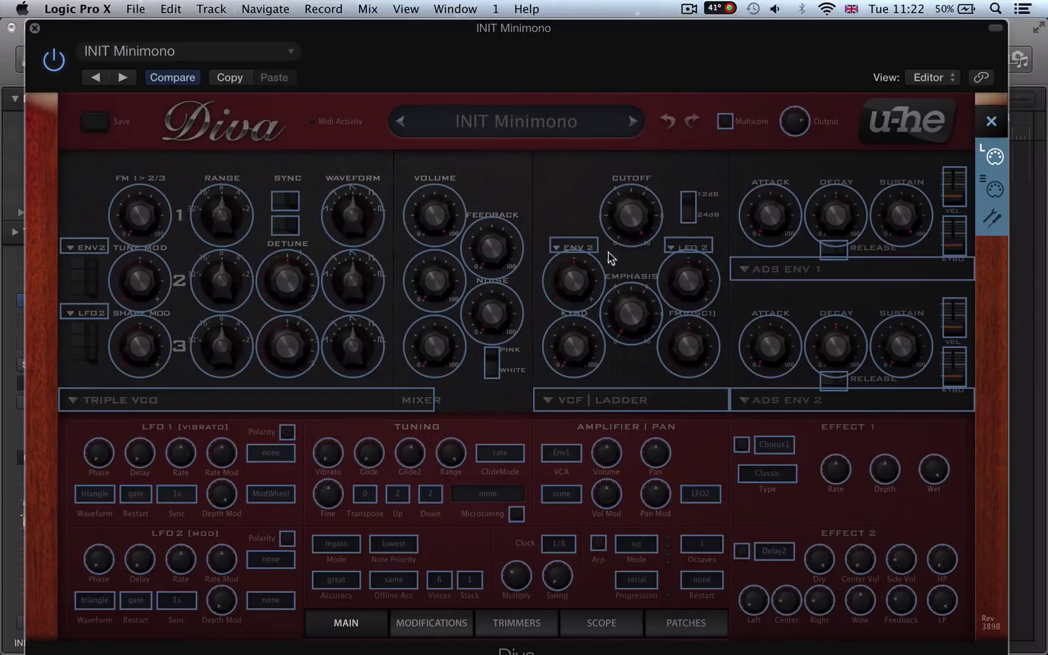
{"action": "left_click", "coordinate": [628, 221]}
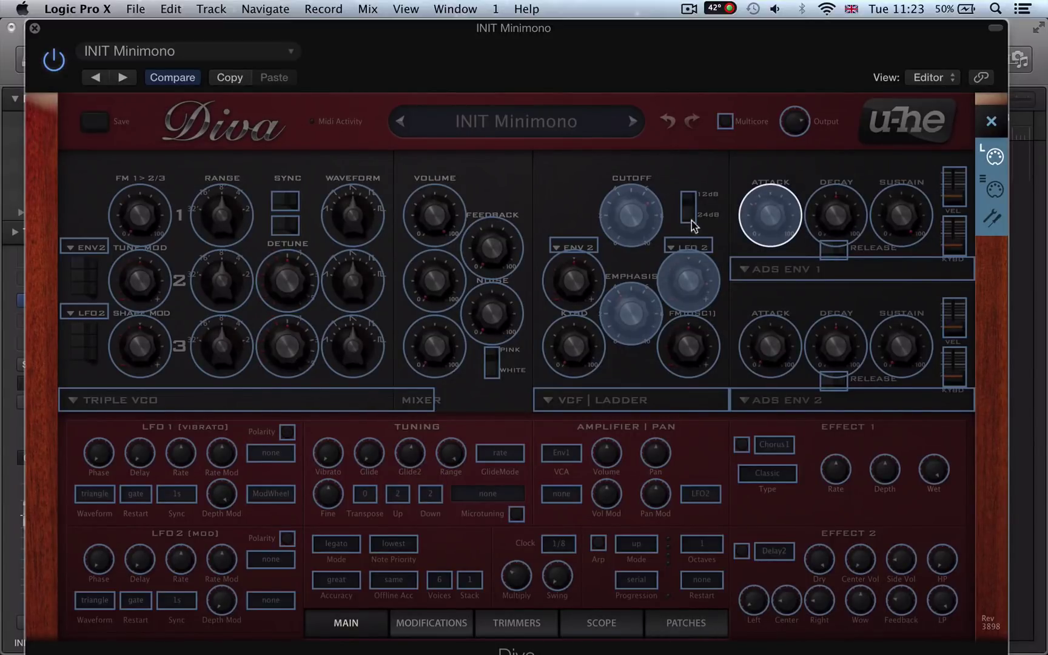
{"action": "left_click", "coordinate": [990, 122]}
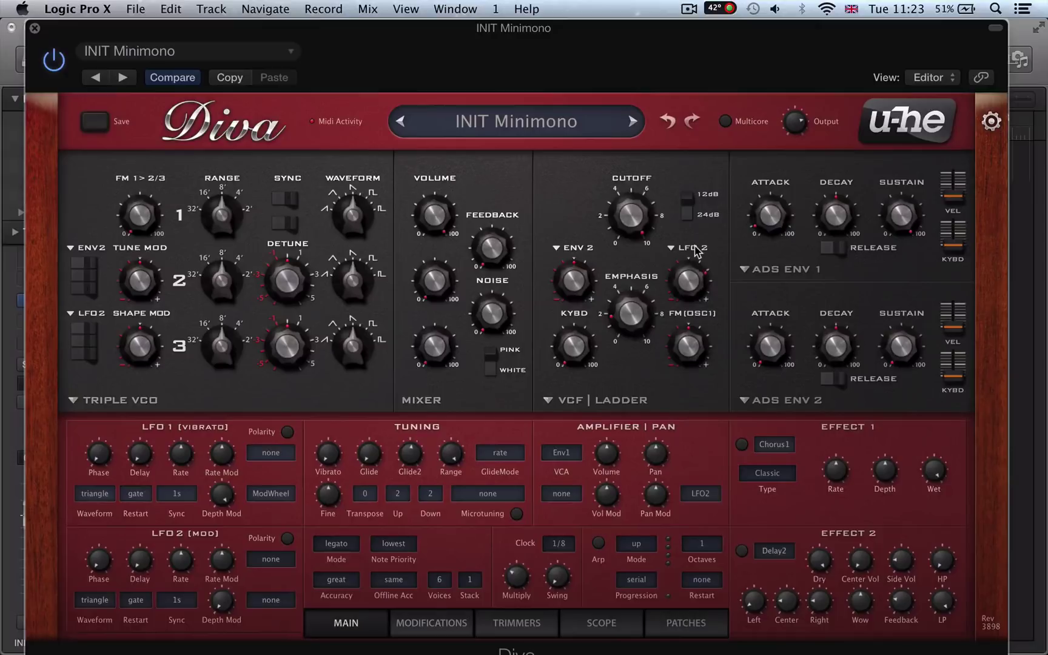
Delete the Env1:Attack and VCF1:FreqMod2Depth assignments from the MIDI Table and add an unassigned entry.
{"action": "left_click", "coordinate": [991, 121]}
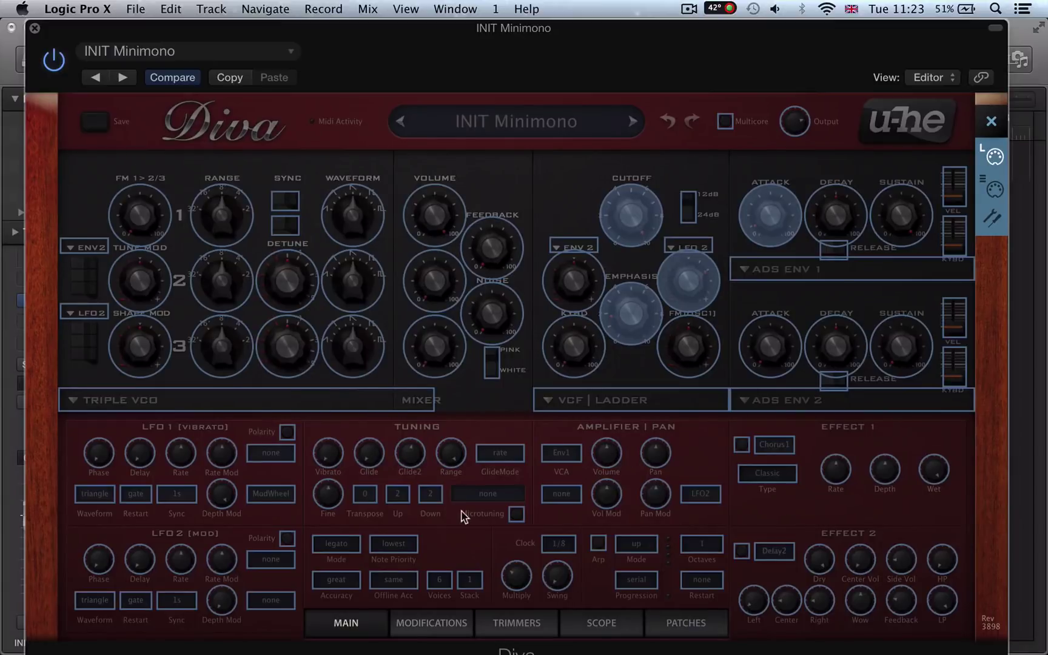
{"action": "left_click", "coordinate": [994, 190]}
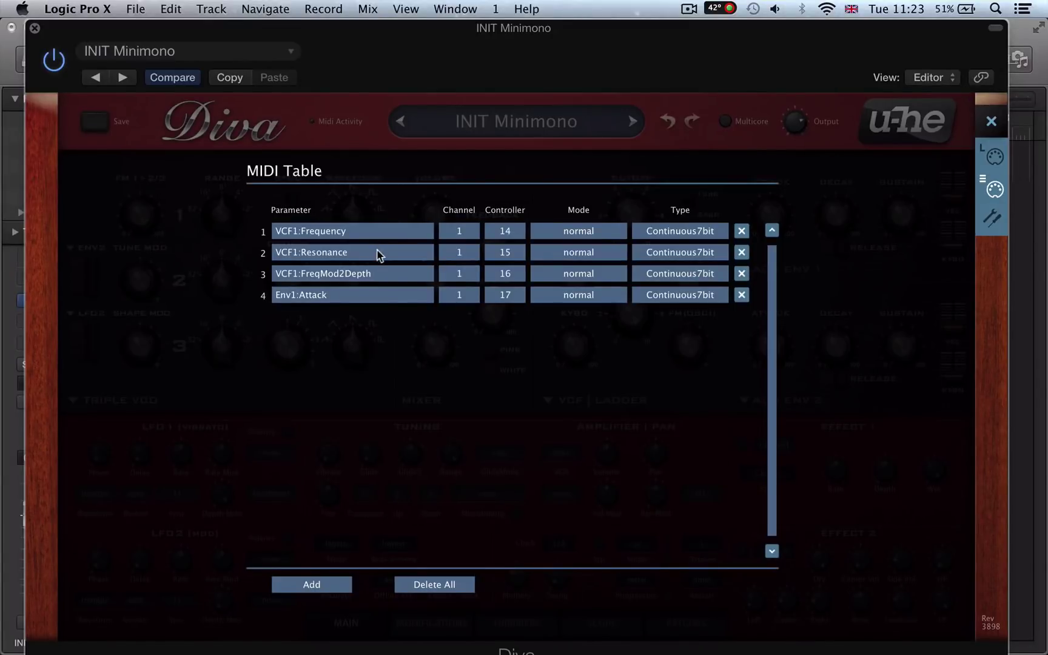
{"action": "left_click", "coordinate": [741, 294]}
{"action": "left_click", "coordinate": [741, 274]}
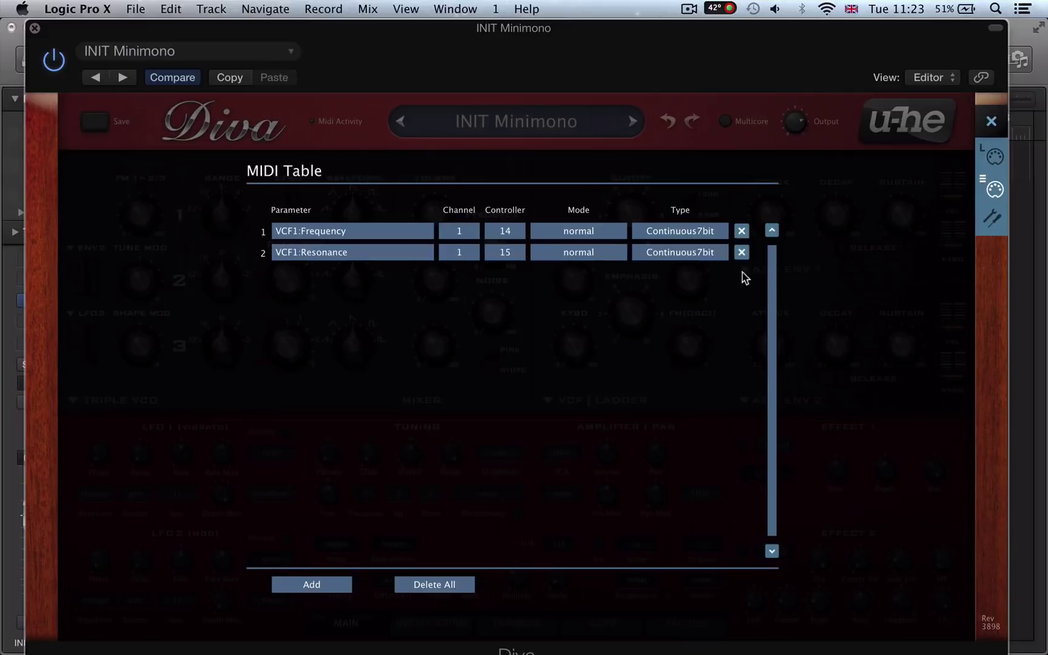
{"action": "left_click", "coordinate": [323, 584]}
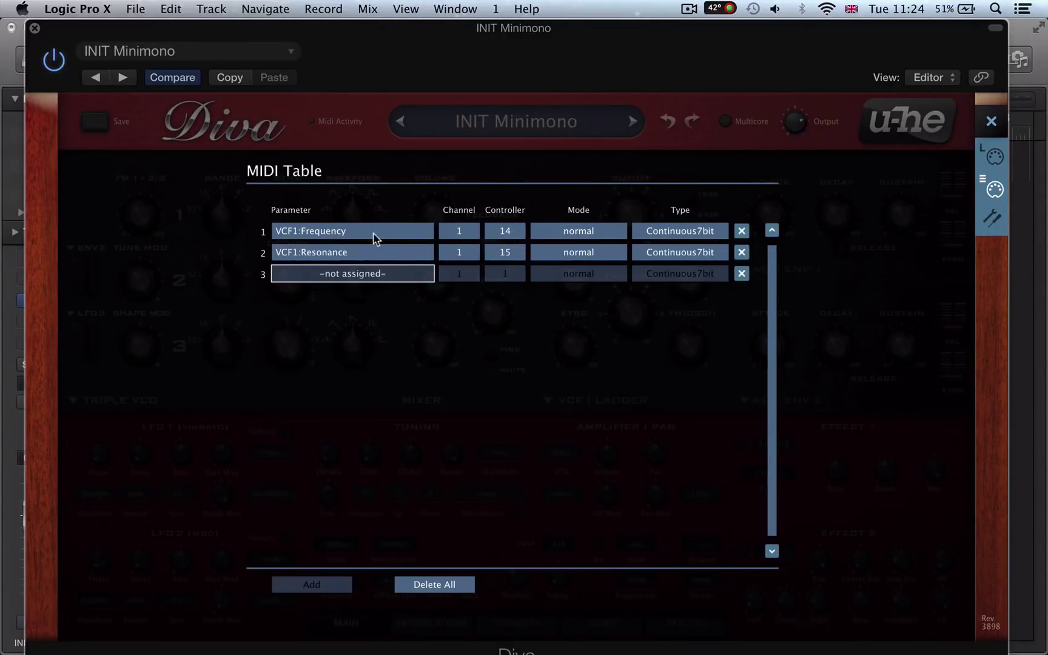
Check the assigned controls in the MIDI Learn view and reassign the MIDI Table's first entry to LFO1:Rate.
{"action": "left_click", "coordinate": [334, 236]}
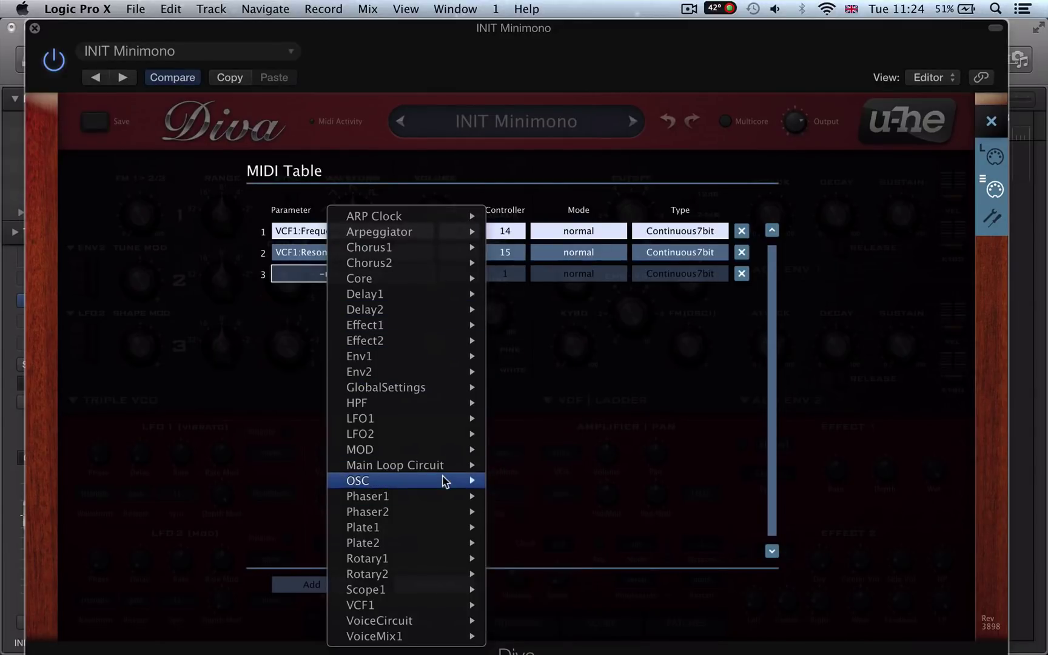
{"action": "left_click", "coordinate": [995, 157]}
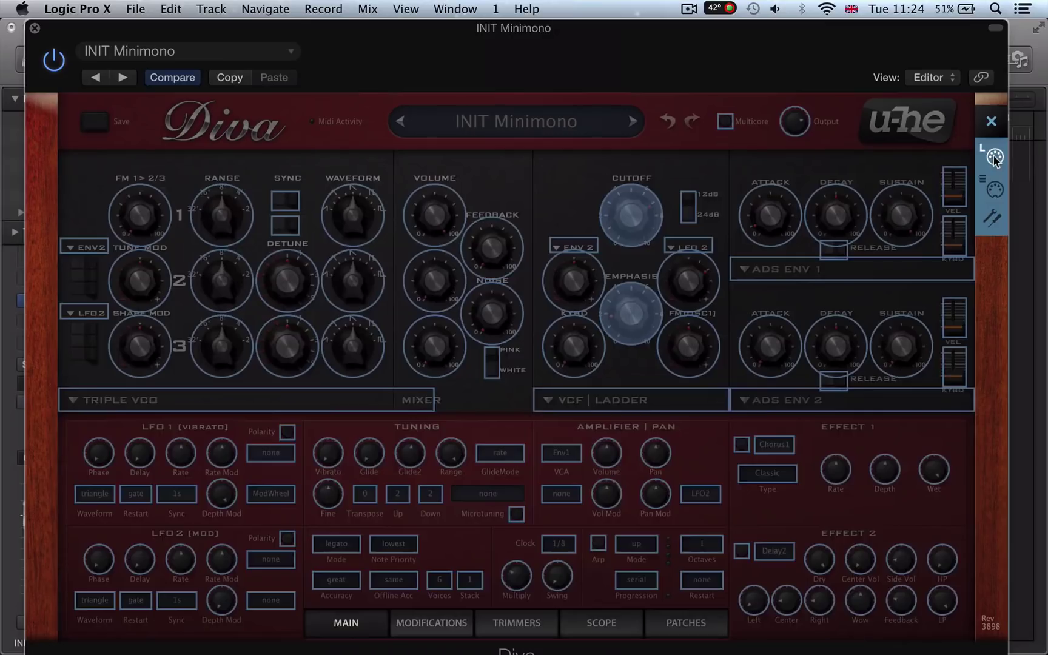
{"action": "left_click", "coordinate": [992, 188]}
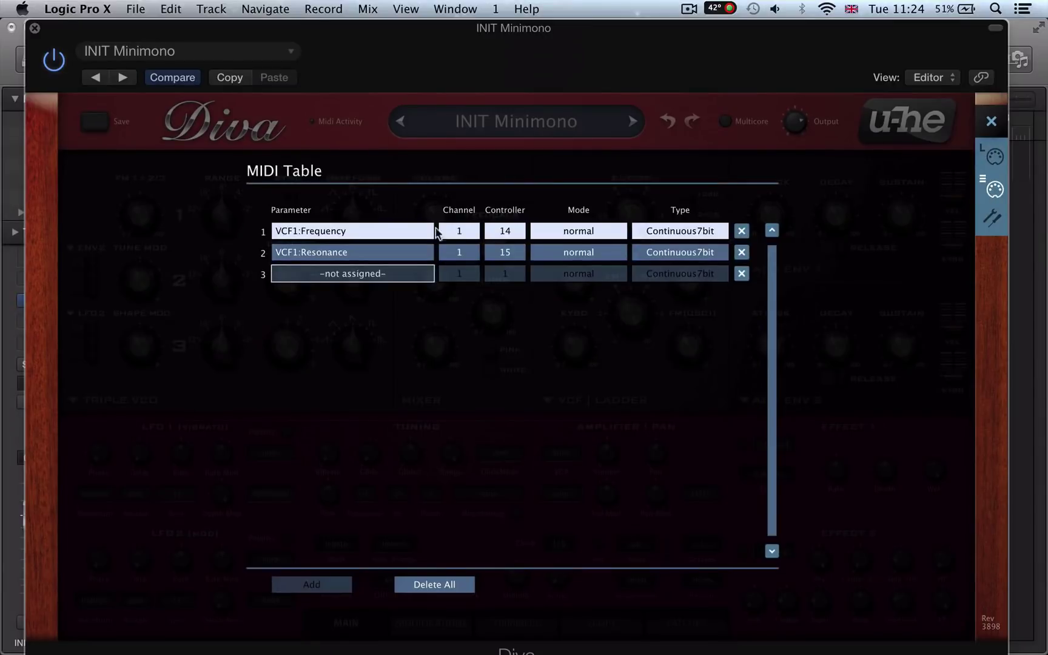
{"action": "left_click", "coordinate": [326, 231]}
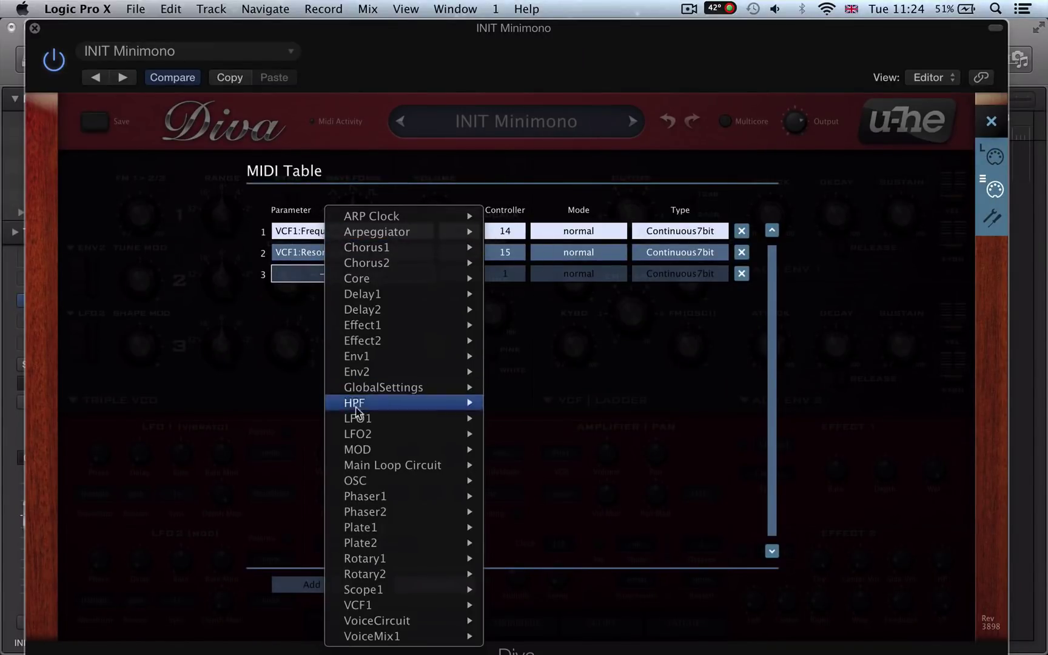
{"action": "mouse_move", "coordinate": [399, 453]}
{"action": "mouse_move", "coordinate": [394, 424]}
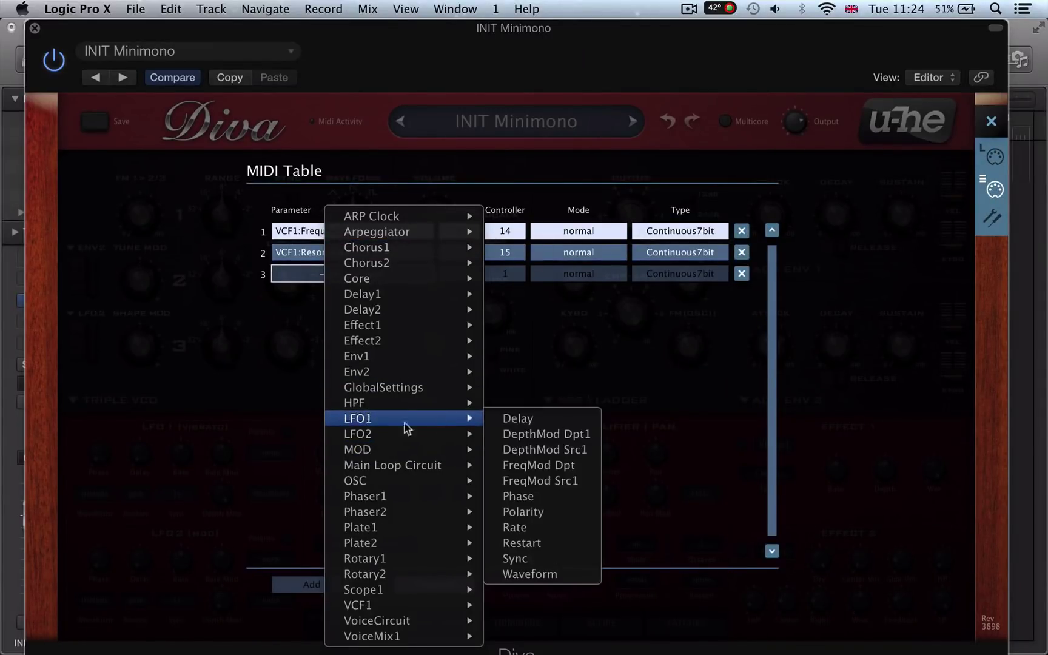
{"action": "left_click", "coordinate": [518, 528]}
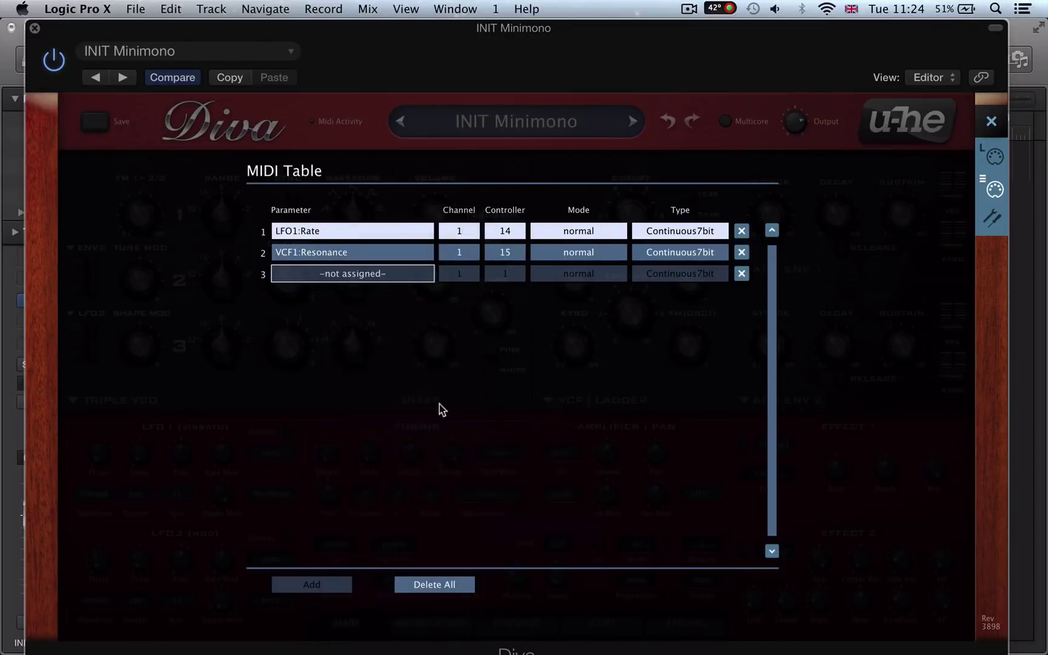
Check the LFO 1 Rate assignment in the MIDI Learn view, close the settings, and lower the LFO 1 Rate slightly.
{"action": "left_click", "coordinate": [994, 156]}
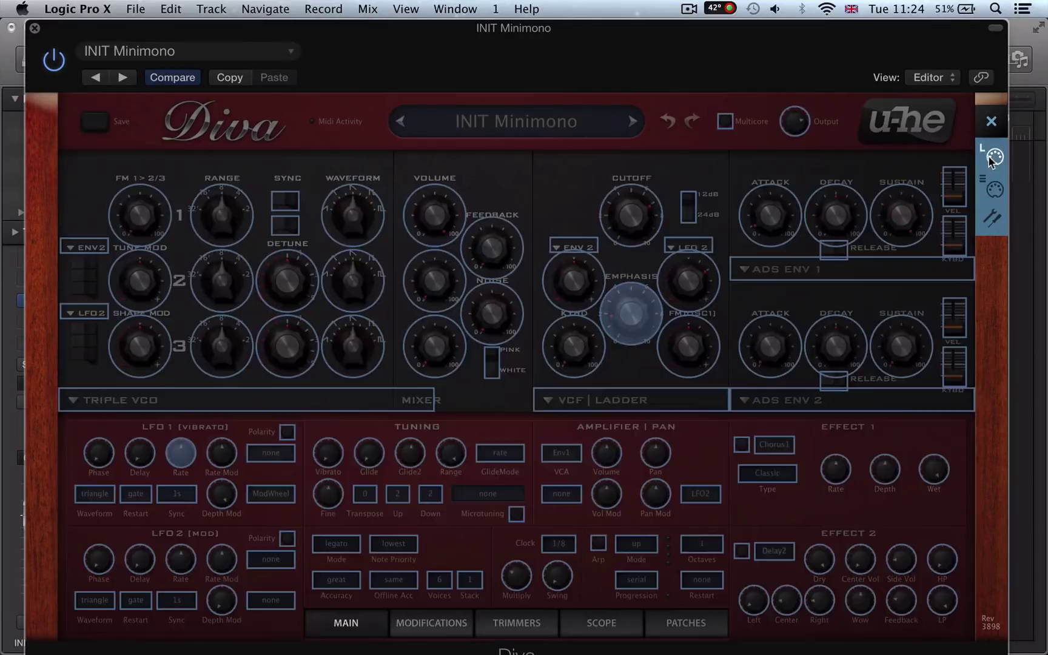
{"action": "left_click", "coordinate": [991, 124]}
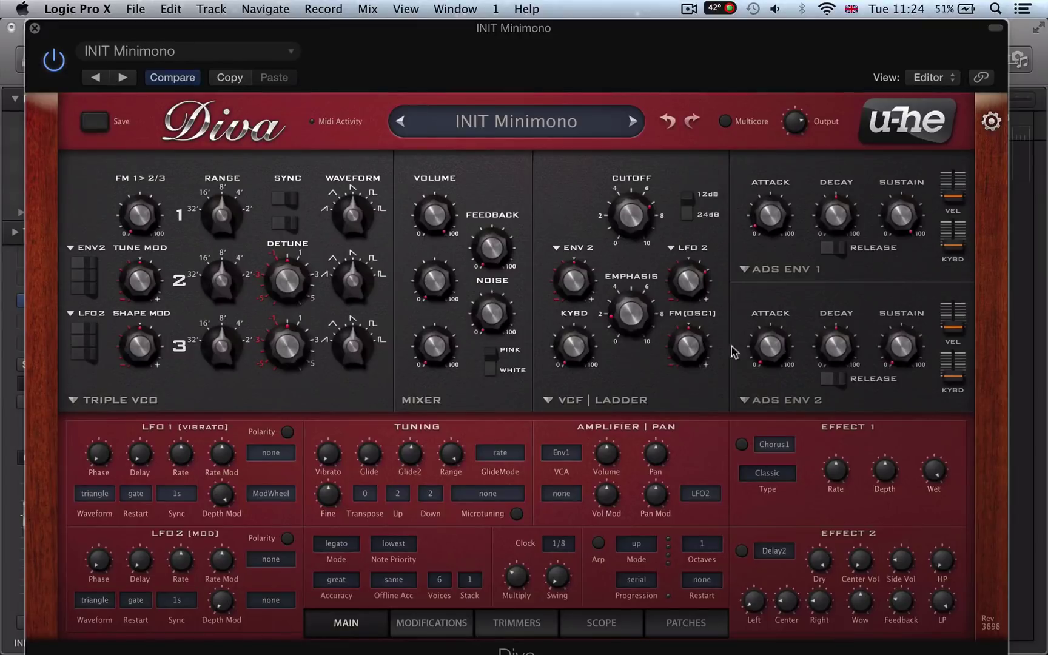
{"action": "left_click_drag", "start_coordinate": [188, 472], "coordinate": [187, 468]}
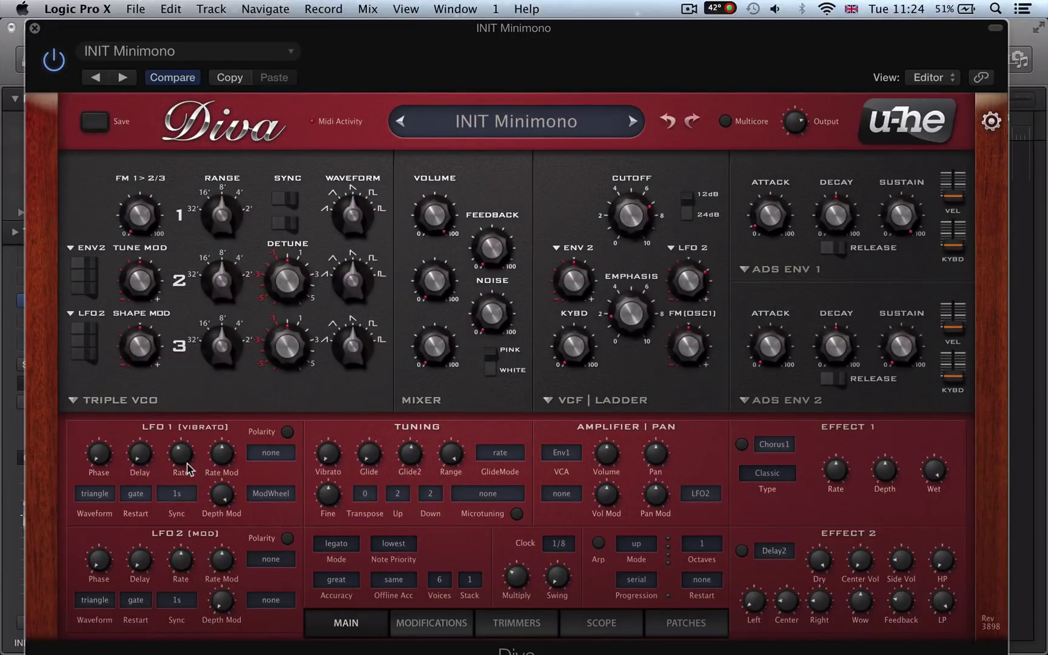
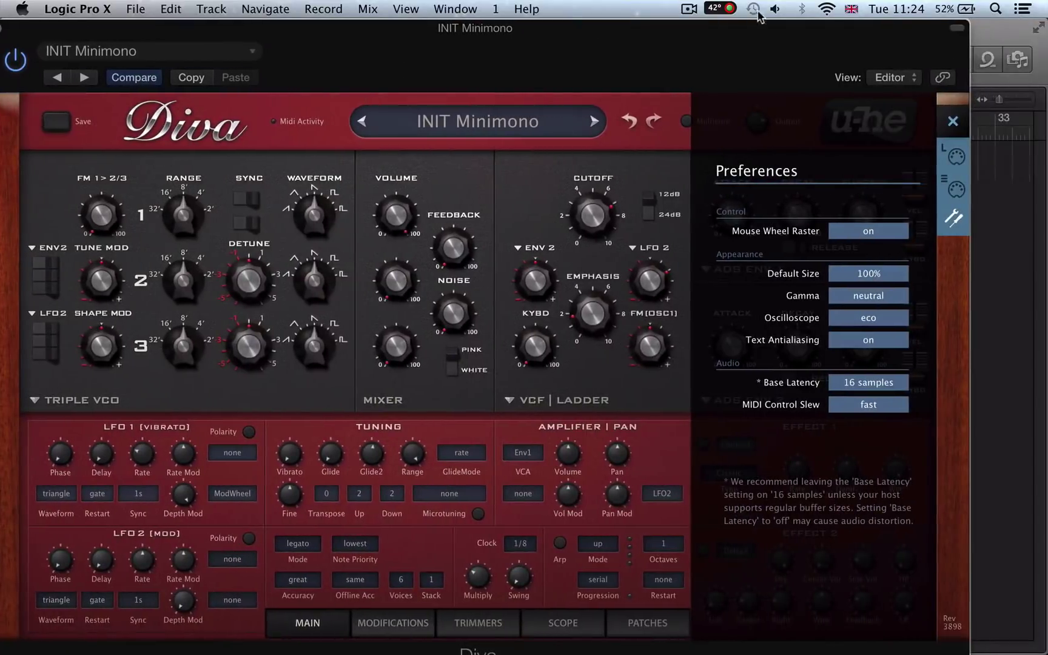
Close the preferences and try the interface at 110% and 70% size before restoring it to 100%.
{"action": "left_click", "coordinate": [952, 123]}
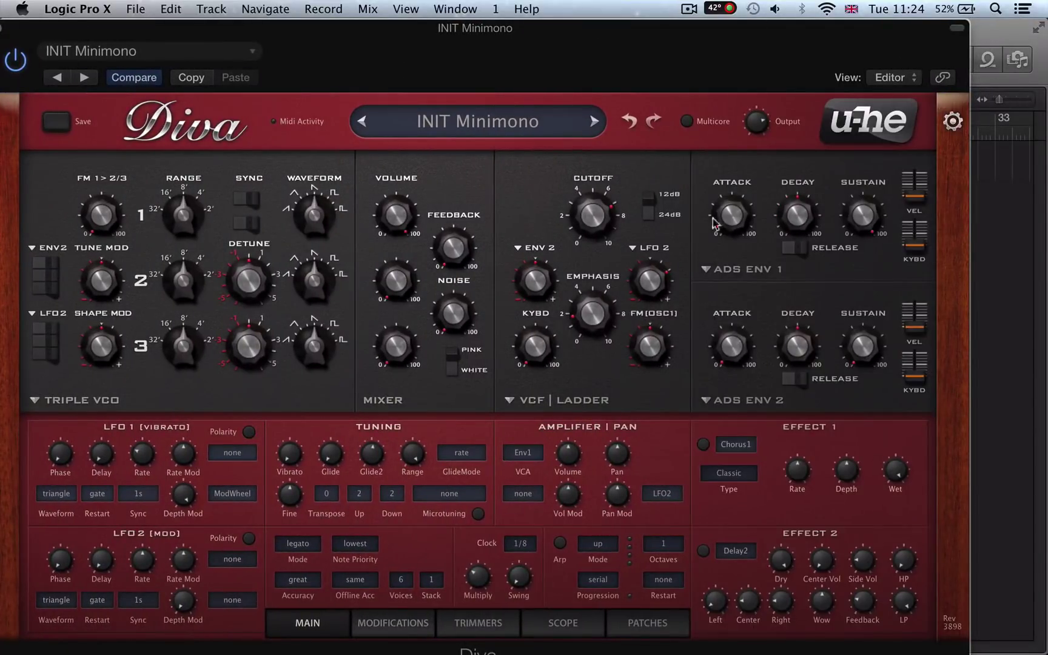
{"action": "right_click", "coordinate": [681, 176]}
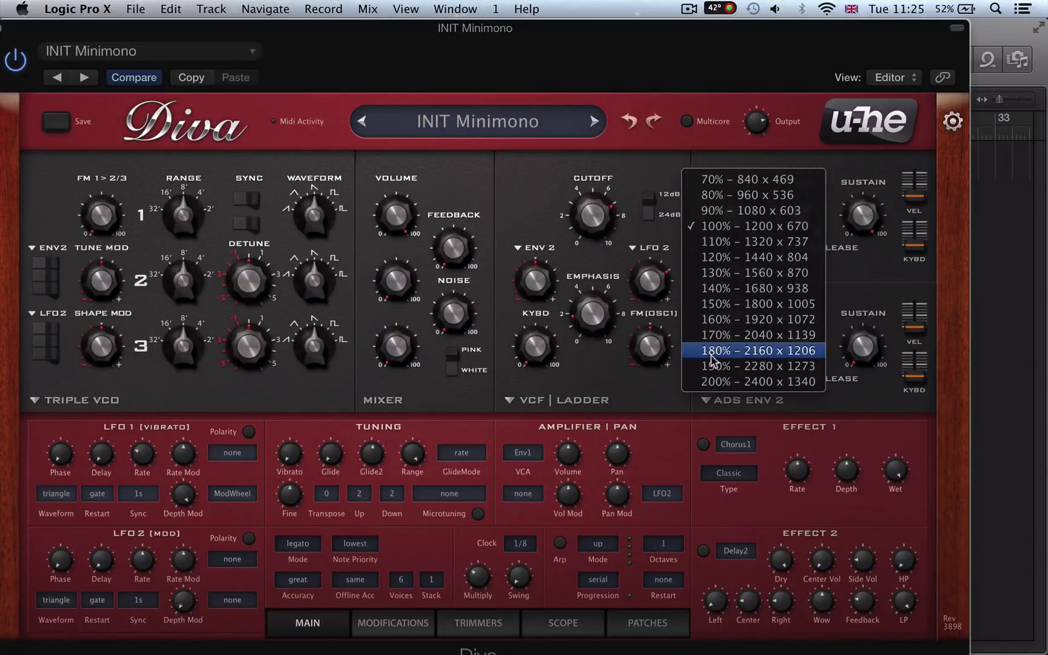
{"action": "left_click", "coordinate": [702, 246]}
{"action": "right_click", "coordinate": [698, 184]}
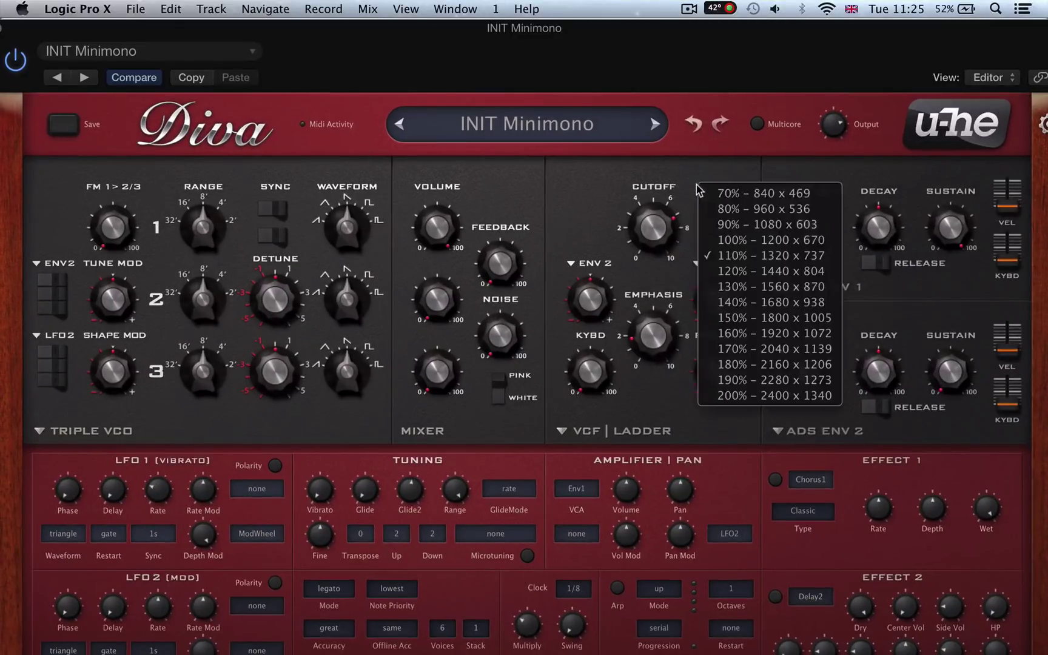
{"action": "left_click", "coordinate": [710, 194]}
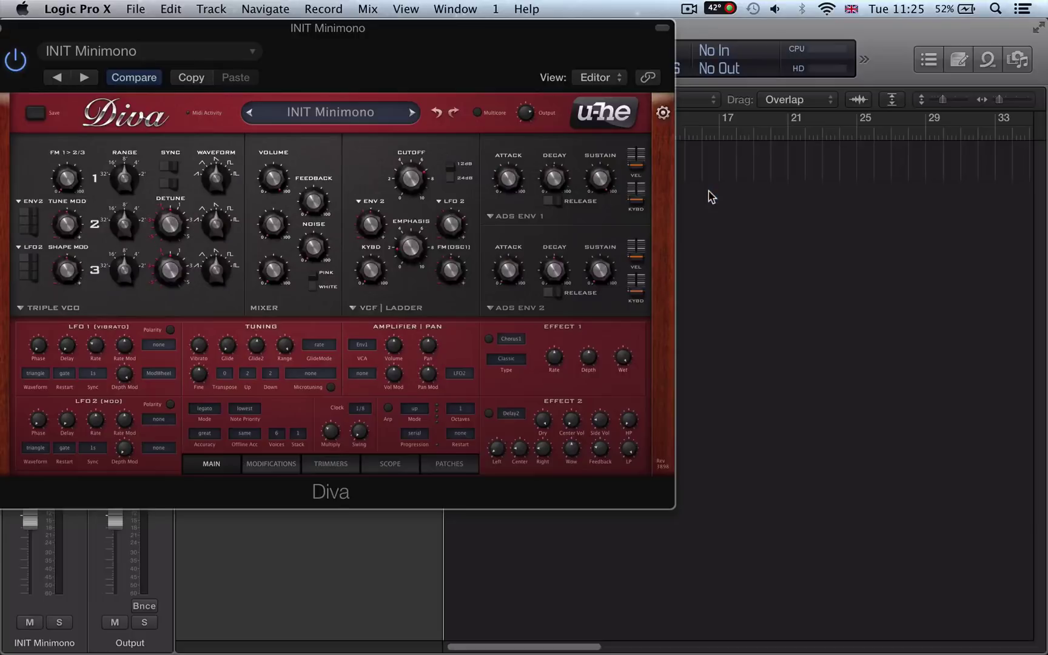
{"action": "right_click", "coordinate": [483, 144]}
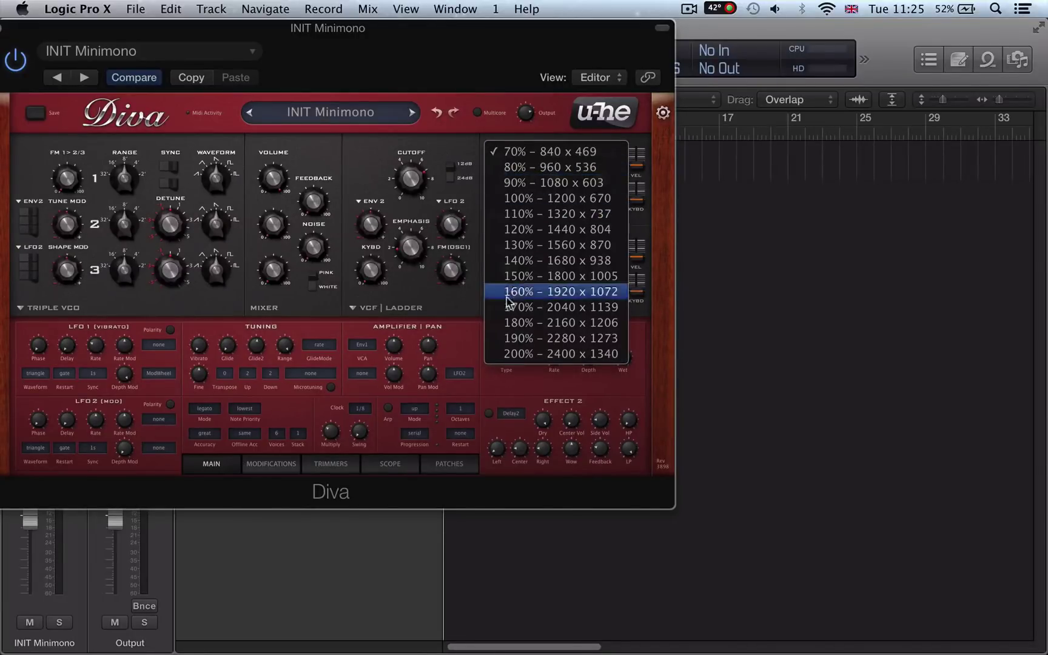
{"action": "left_click", "coordinate": [511, 199]}
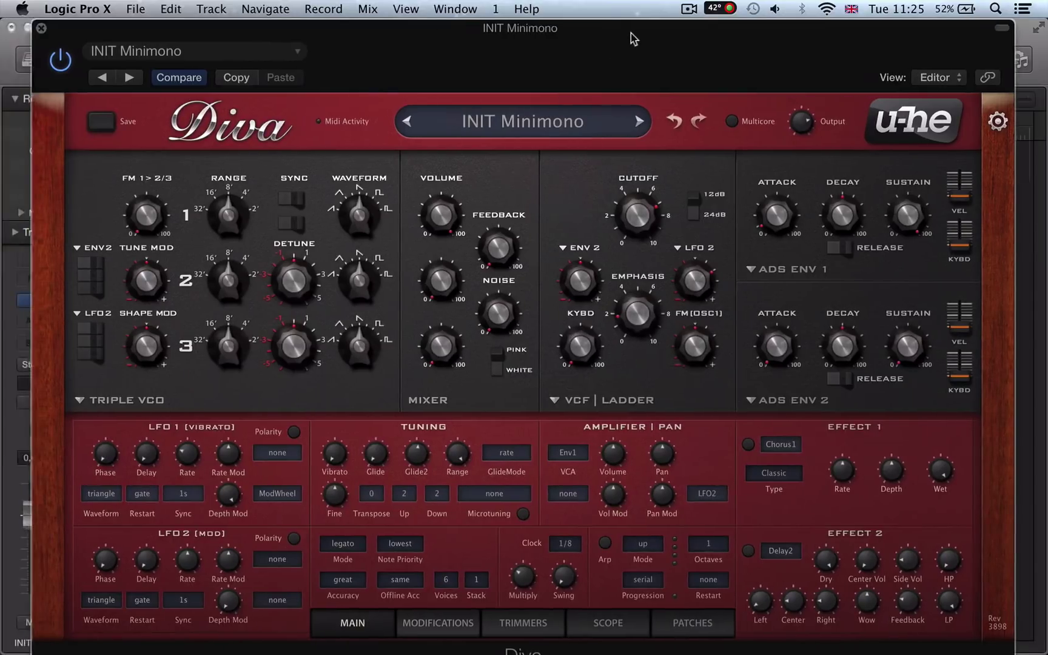
Compare the interface at 70% and 170% size and return it to 100%.
{"action": "right_click", "coordinate": [678, 170]}
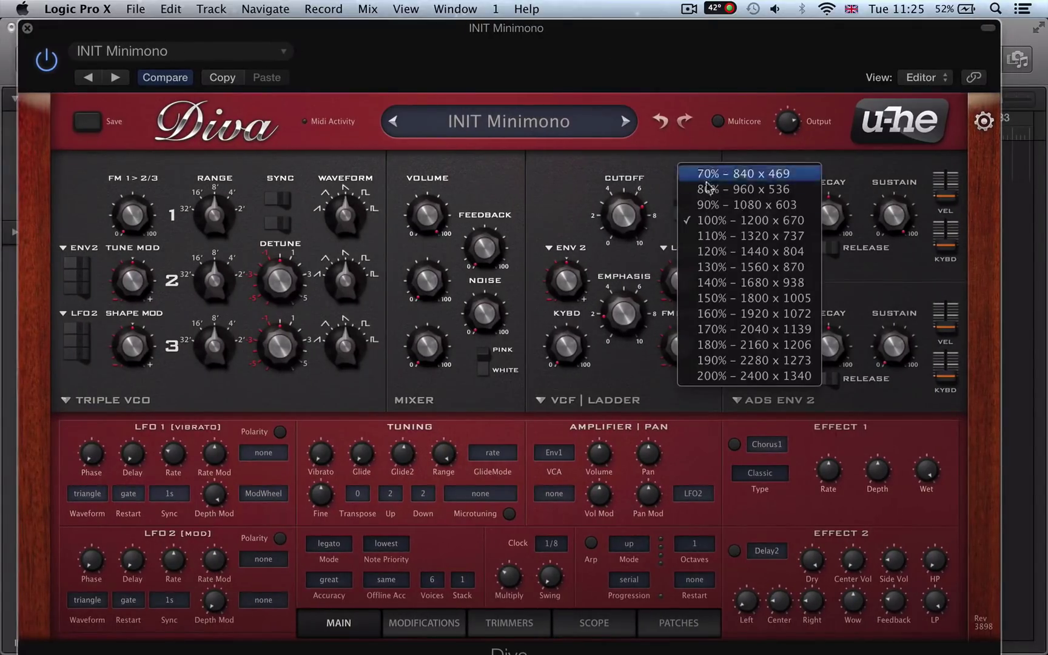
{"action": "left_click", "coordinate": [714, 176]}
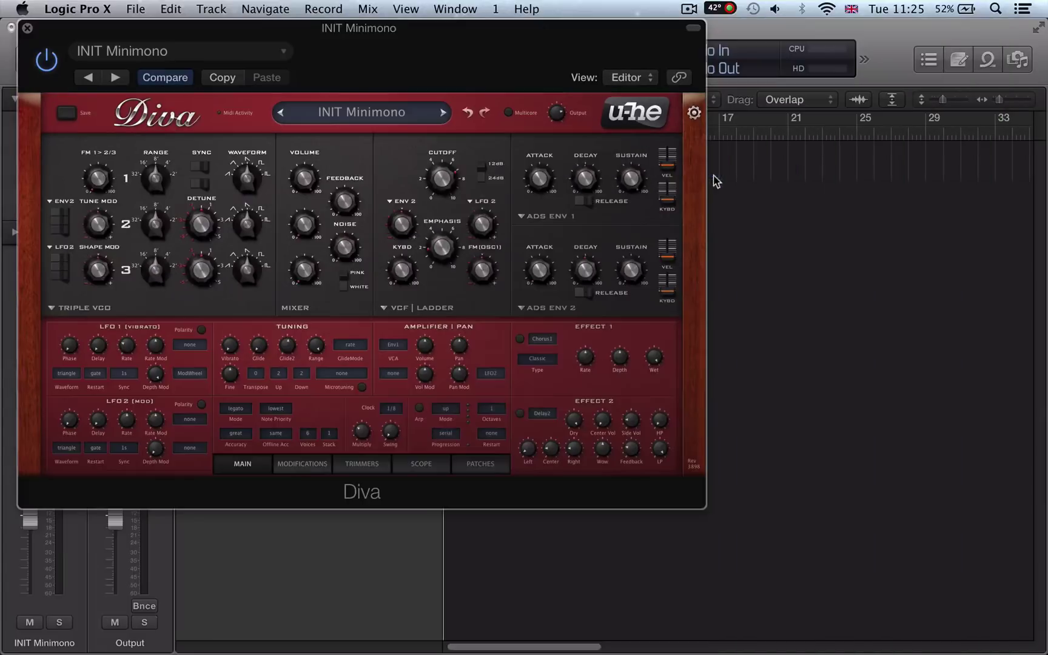
{"action": "right_click", "coordinate": [464, 180]}
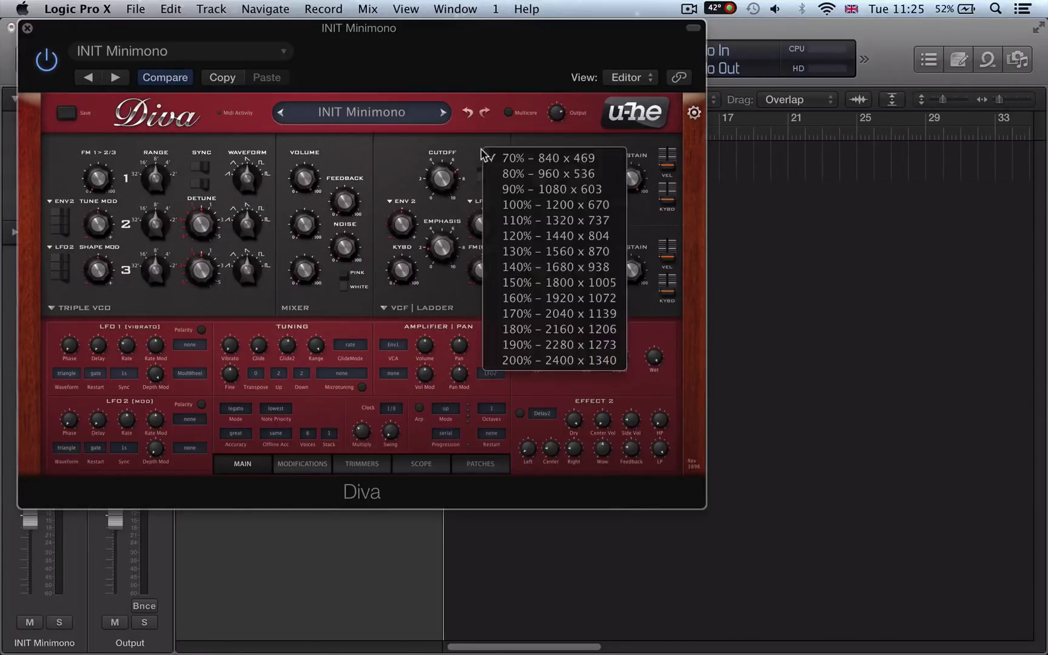
{"action": "left_click", "coordinate": [520, 312]}
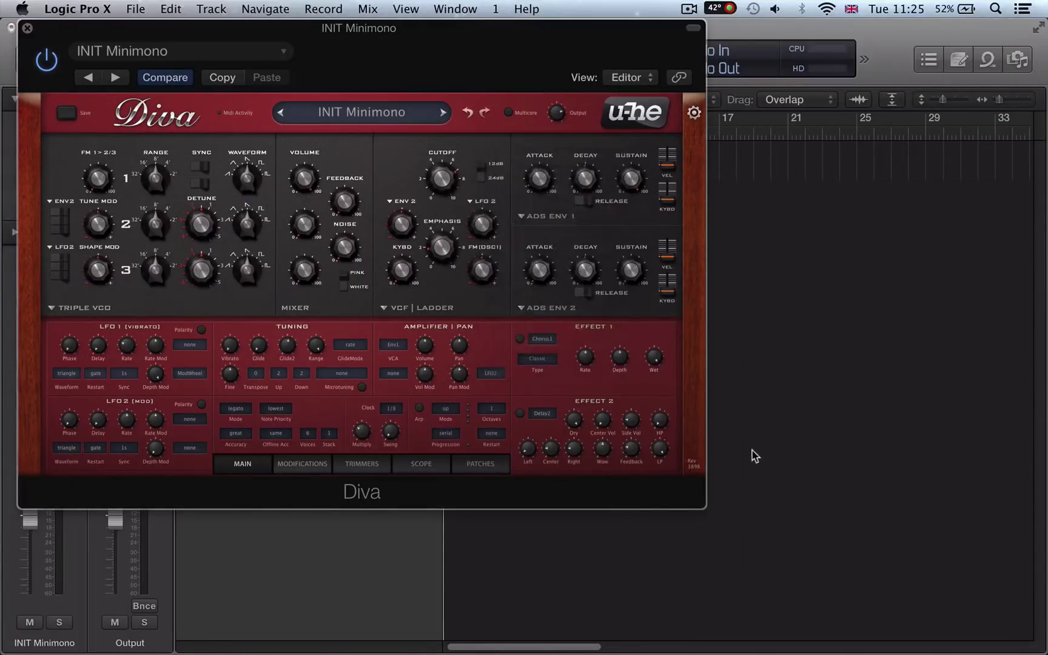
{"action": "right_click", "coordinate": [614, 213]}
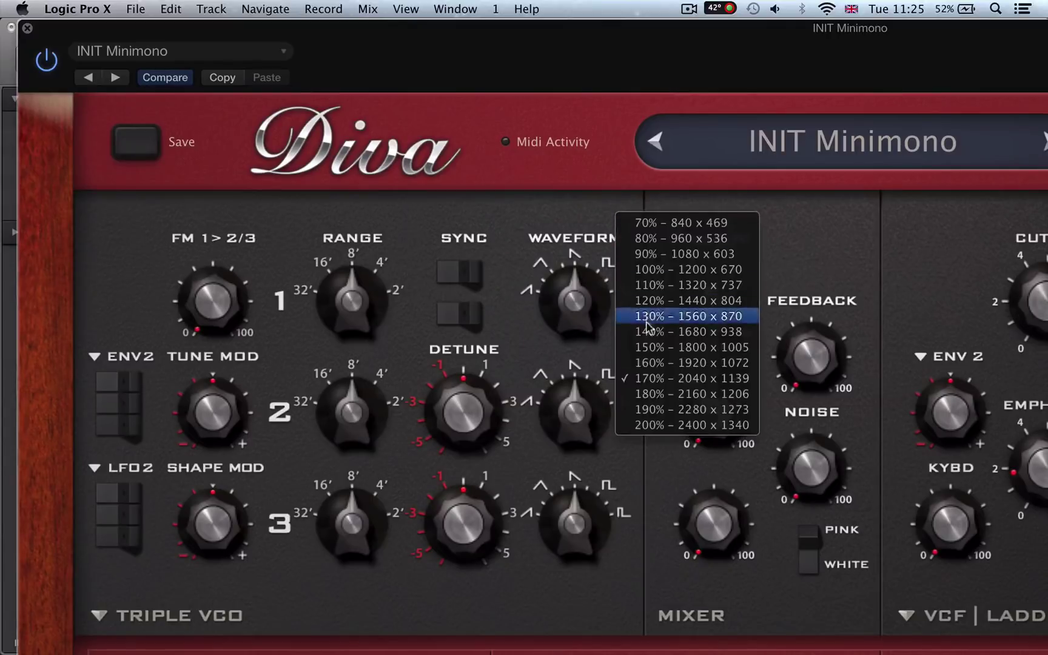
{"action": "left_click", "coordinate": [647, 270]}
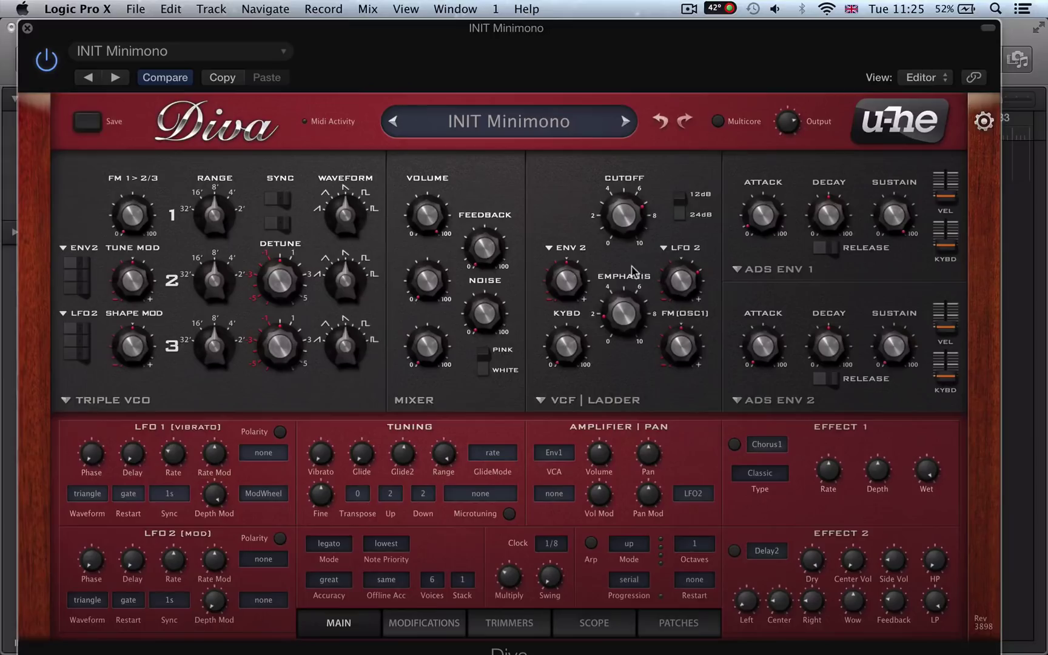
Open the preferences, try the brighter Gamma, and set Gamma to darker.
{"action": "left_click", "coordinate": [983, 121]}
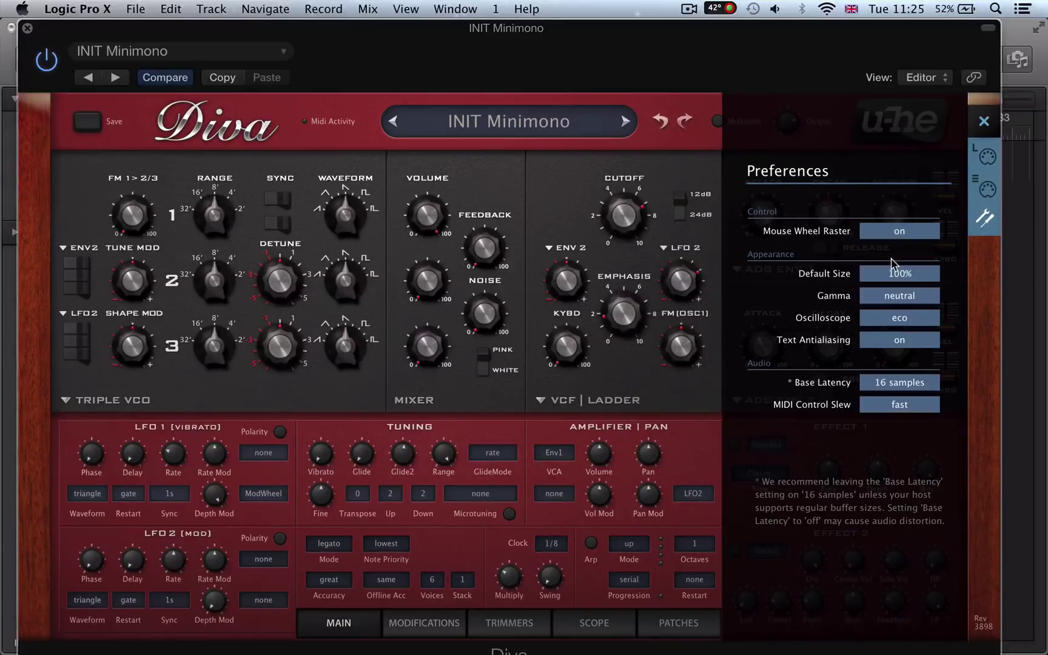
{"action": "left_click", "coordinate": [895, 297]}
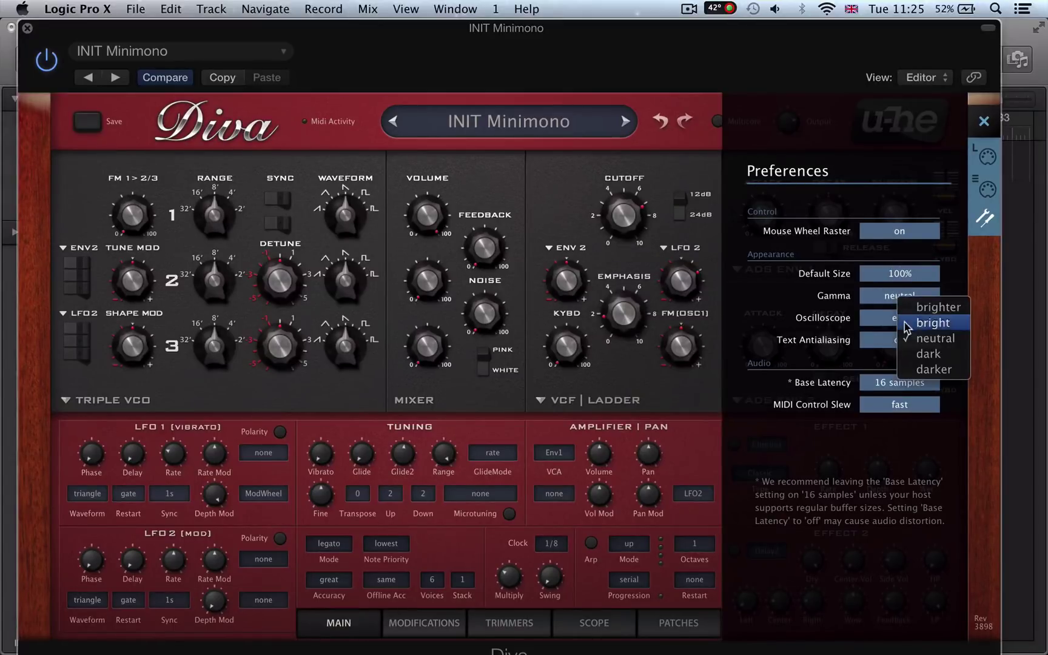
{"action": "left_click", "coordinate": [914, 308]}
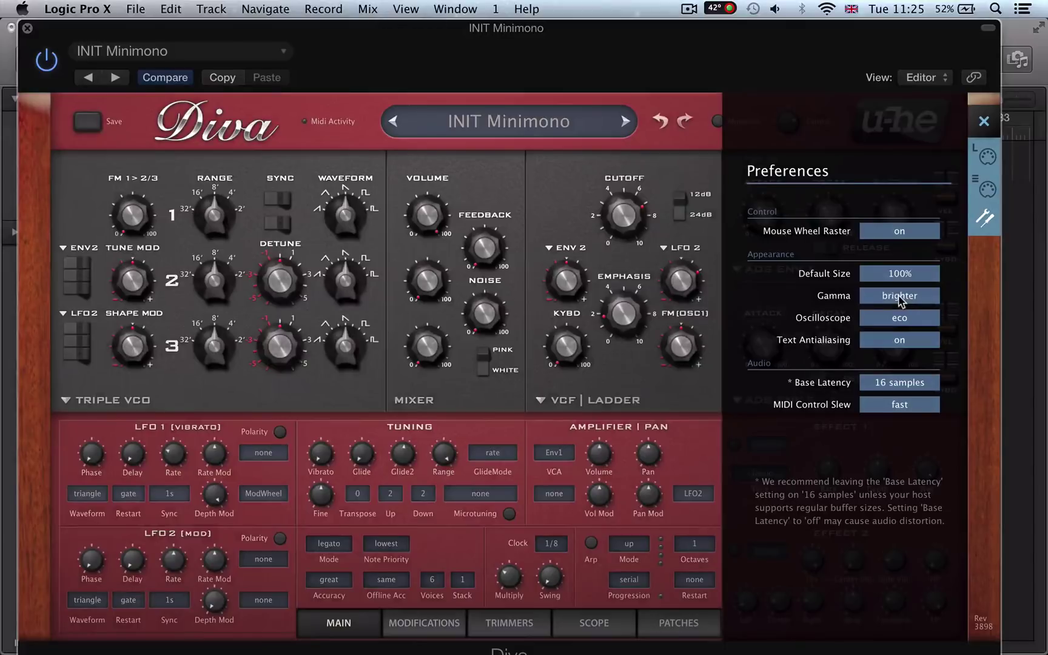
{"action": "left_click", "coordinate": [900, 298]}
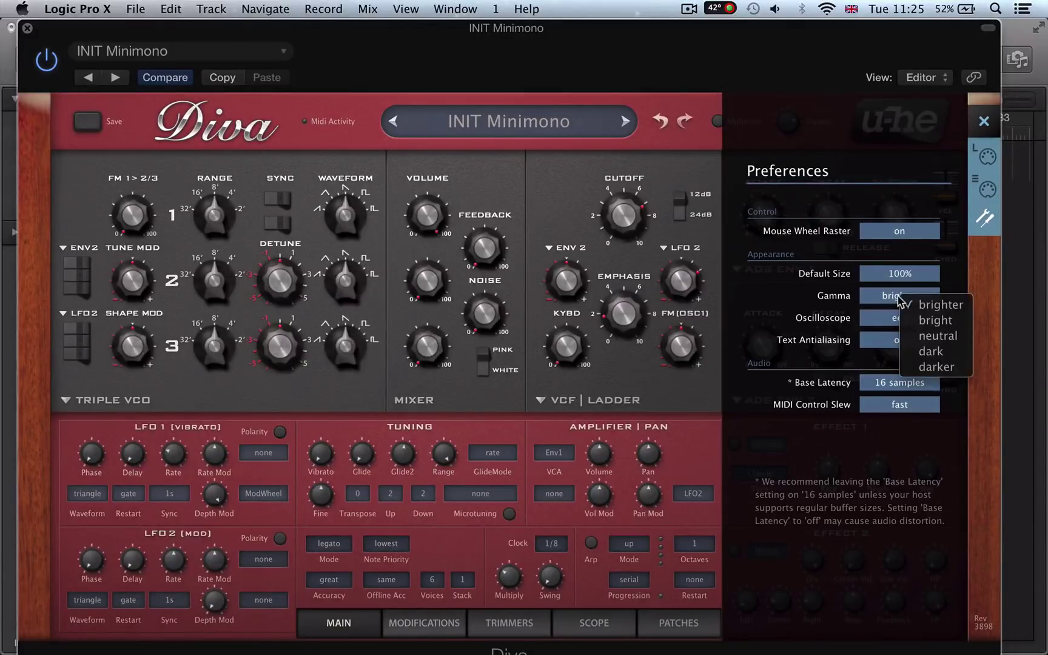
{"action": "left_click", "coordinate": [913, 367]}
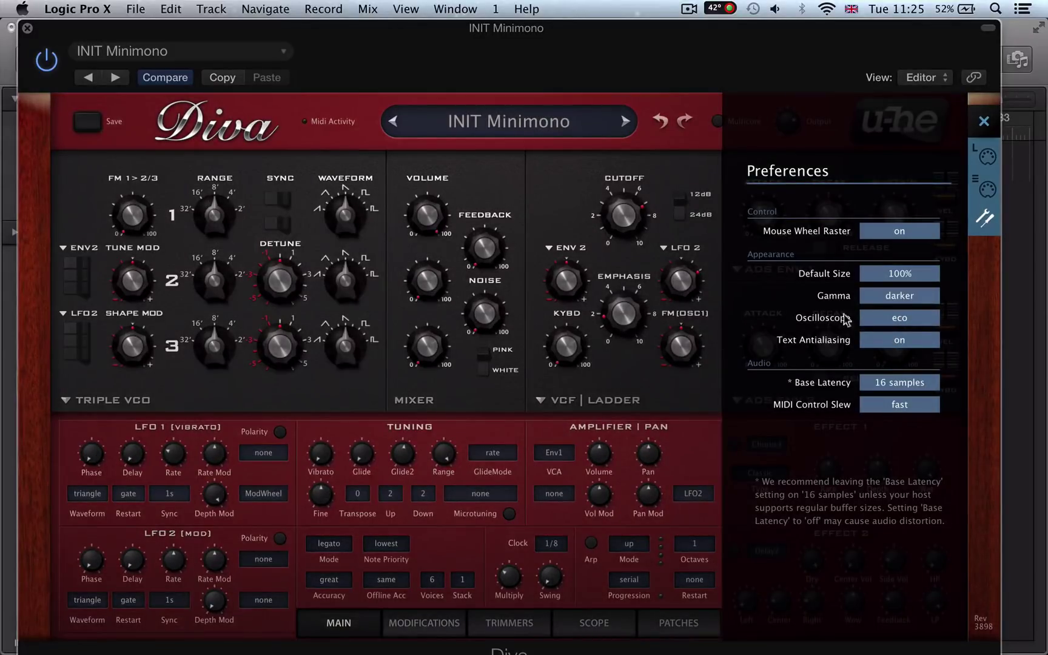
Set Gamma to neutral and display the oscilloscope with the preferences open beside it.
{"action": "left_click", "coordinate": [887, 297]}
{"action": "left_click", "coordinate": [894, 336]}
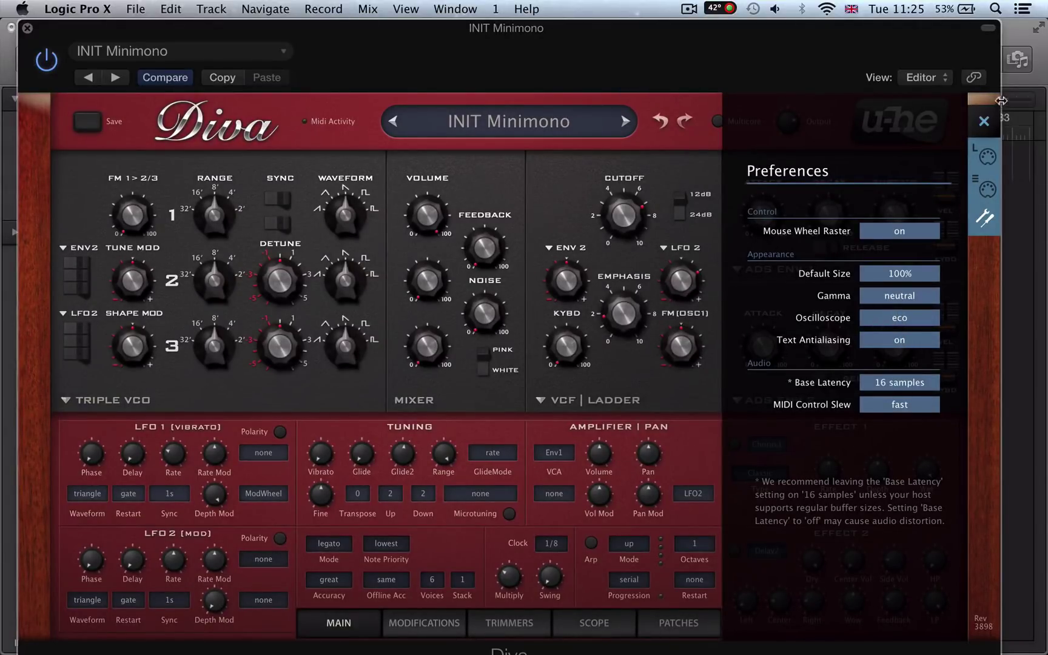
{"action": "left_click", "coordinate": [983, 121]}
{"action": "left_click", "coordinate": [603, 626]}
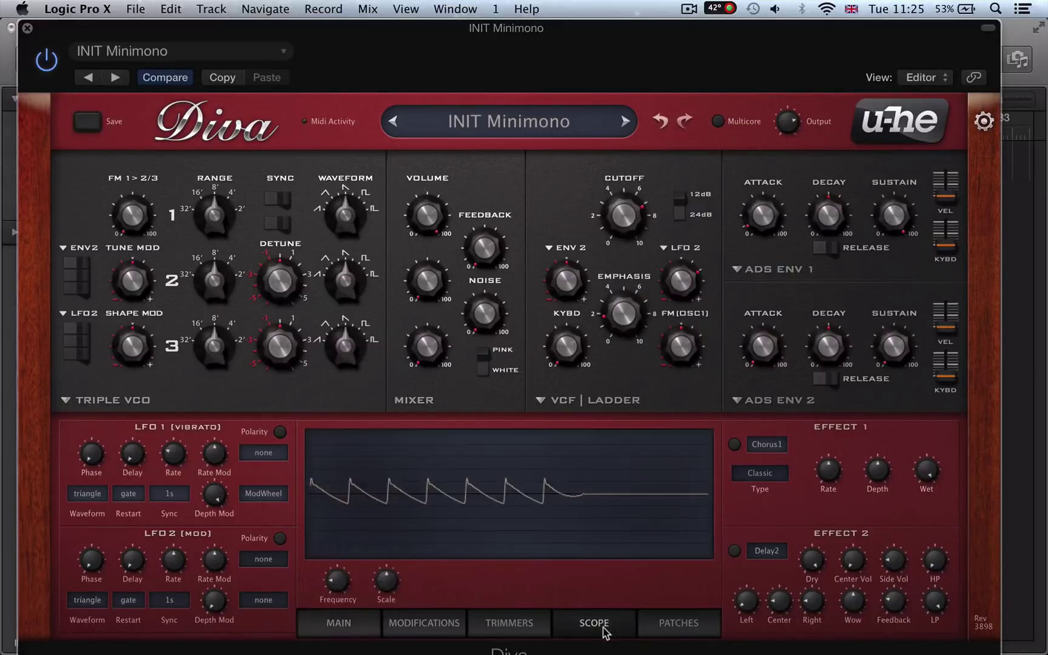
{"action": "left_click", "coordinate": [983, 121]}
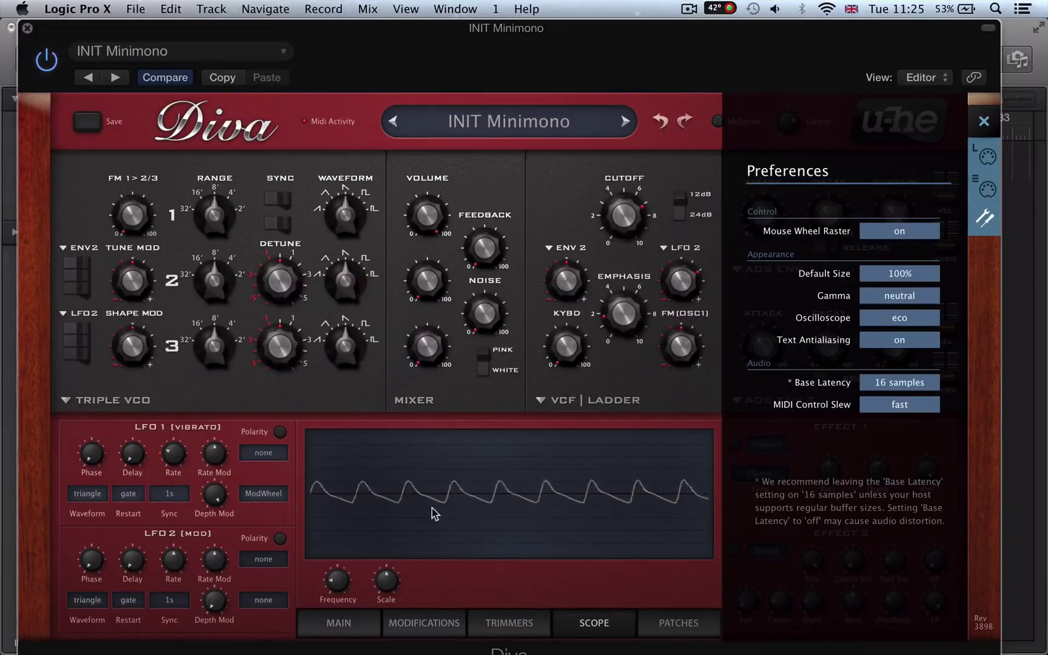
Try the glow and wind Oscilloscope styles and restore the style to eco.
{"action": "left_click", "coordinate": [901, 328]}
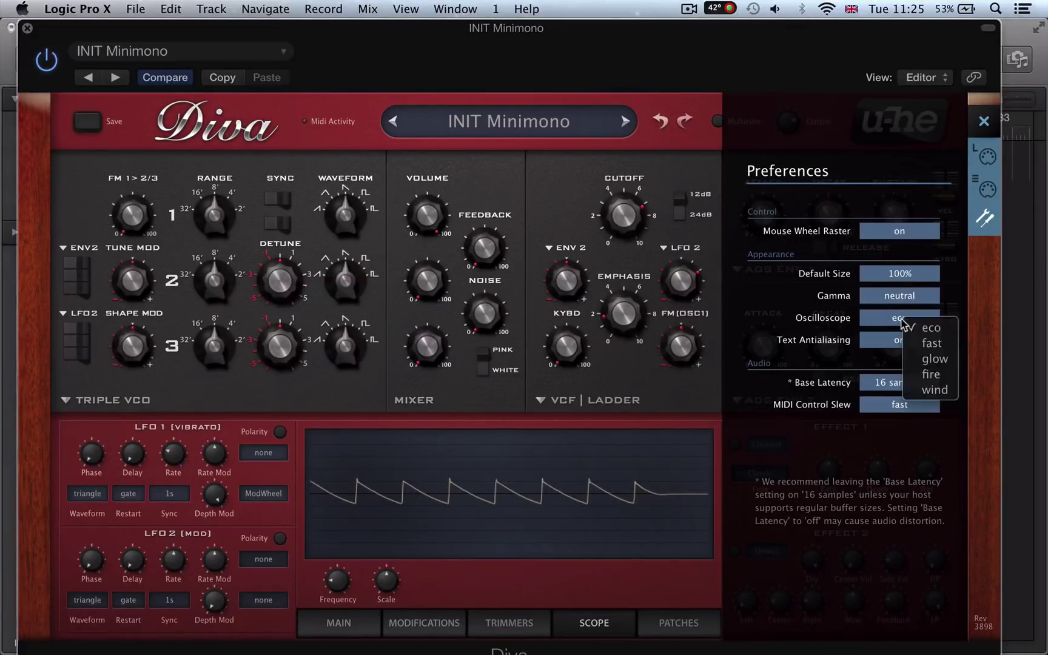
{"action": "left_click", "coordinate": [923, 364]}
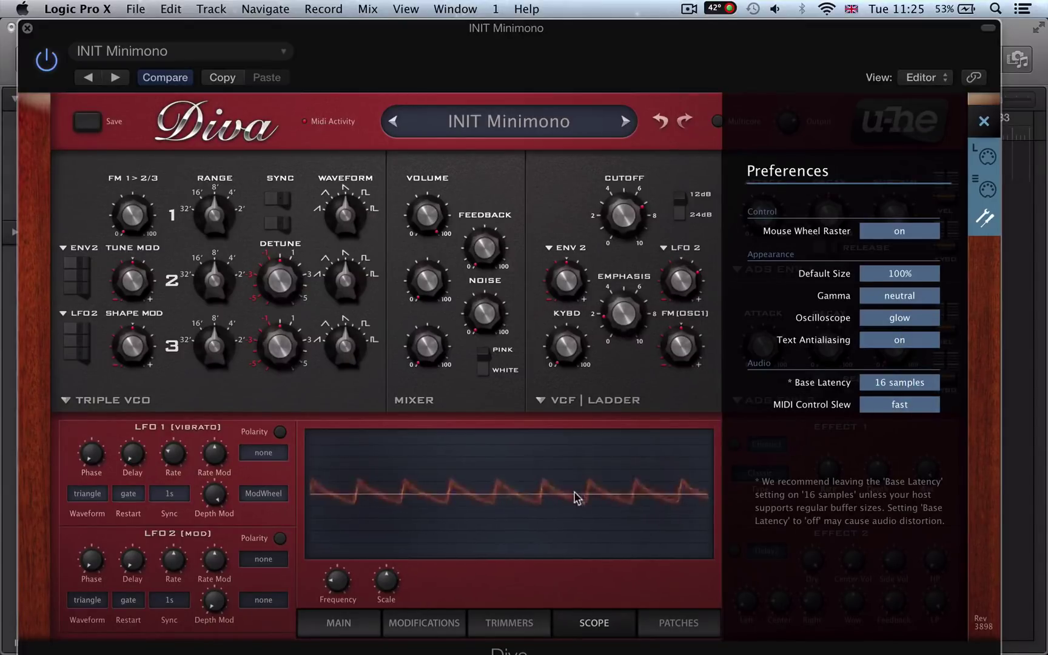
{"action": "left_click", "coordinate": [887, 323]}
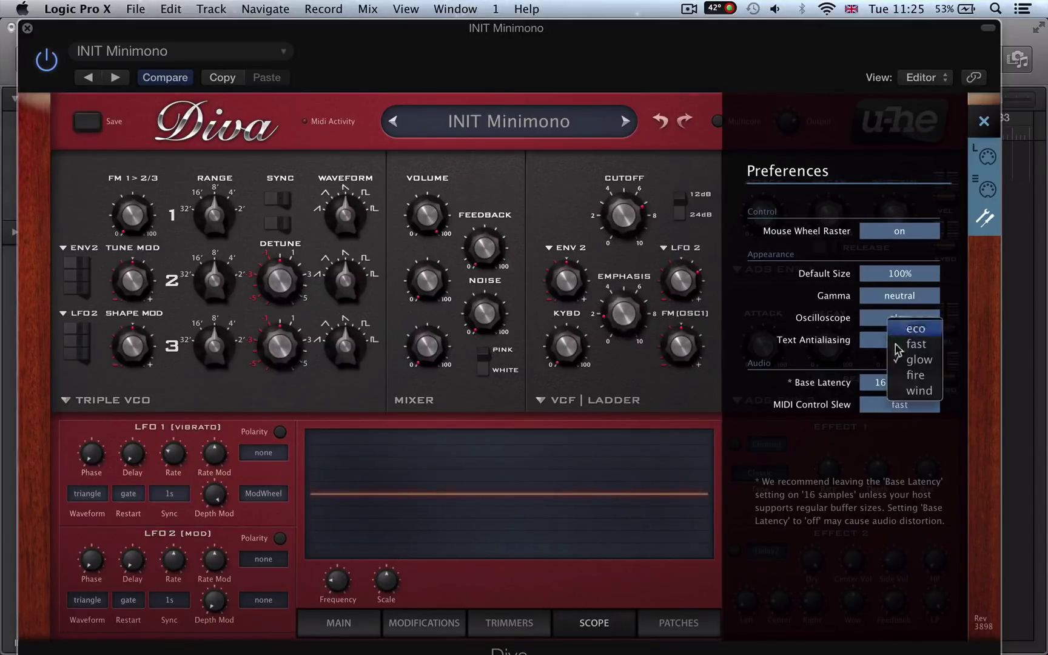
{"action": "left_click", "coordinate": [915, 391]}
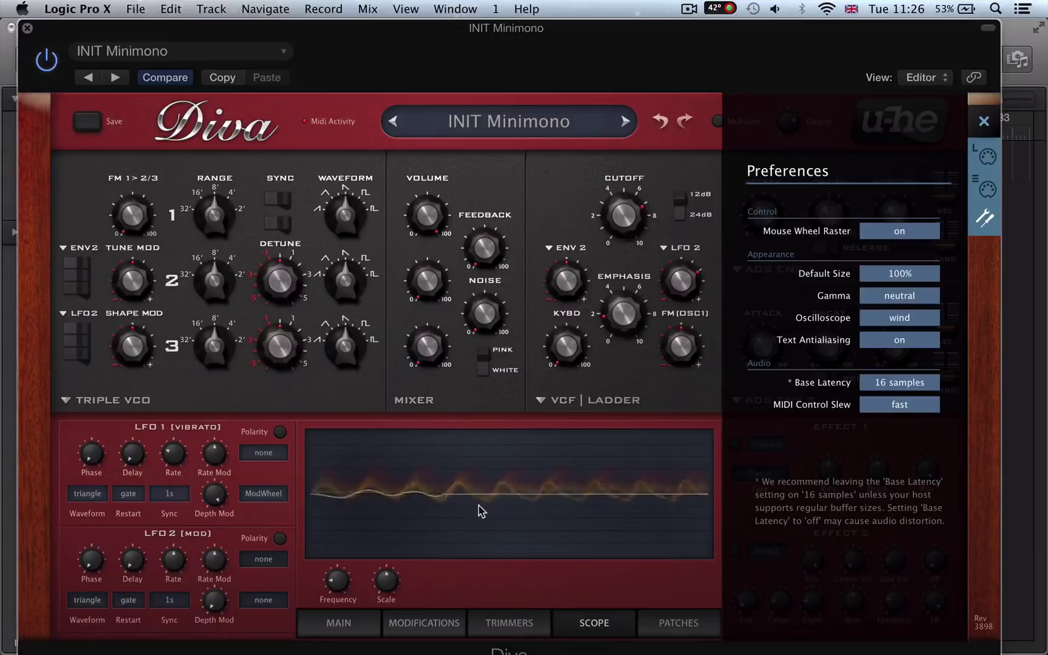
{"action": "left_click", "coordinate": [903, 319]}
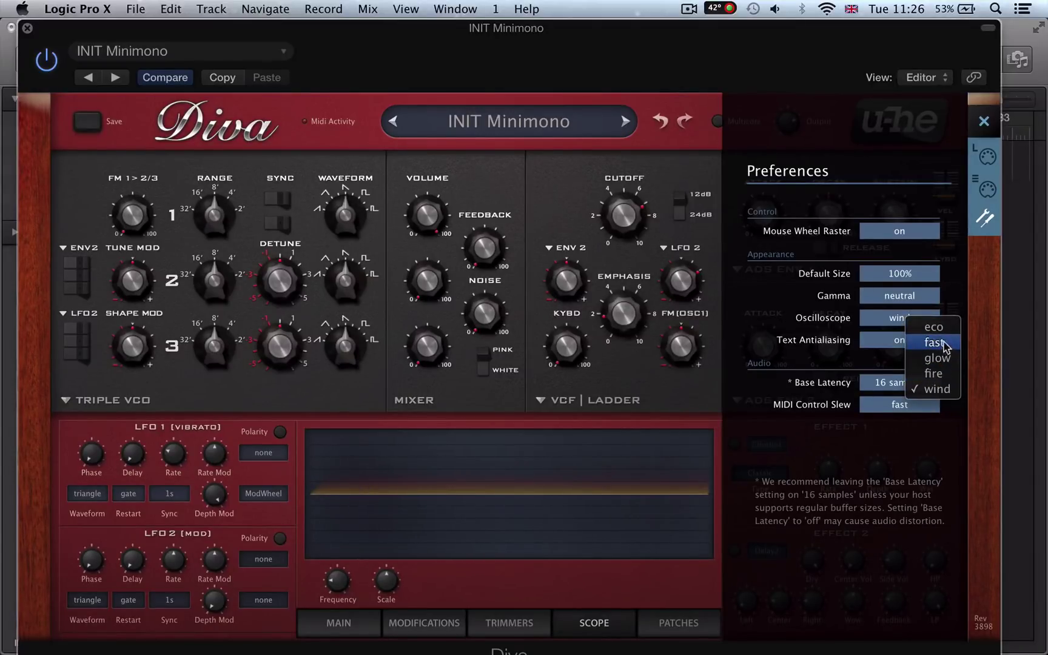
{"action": "left_click", "coordinate": [932, 326]}
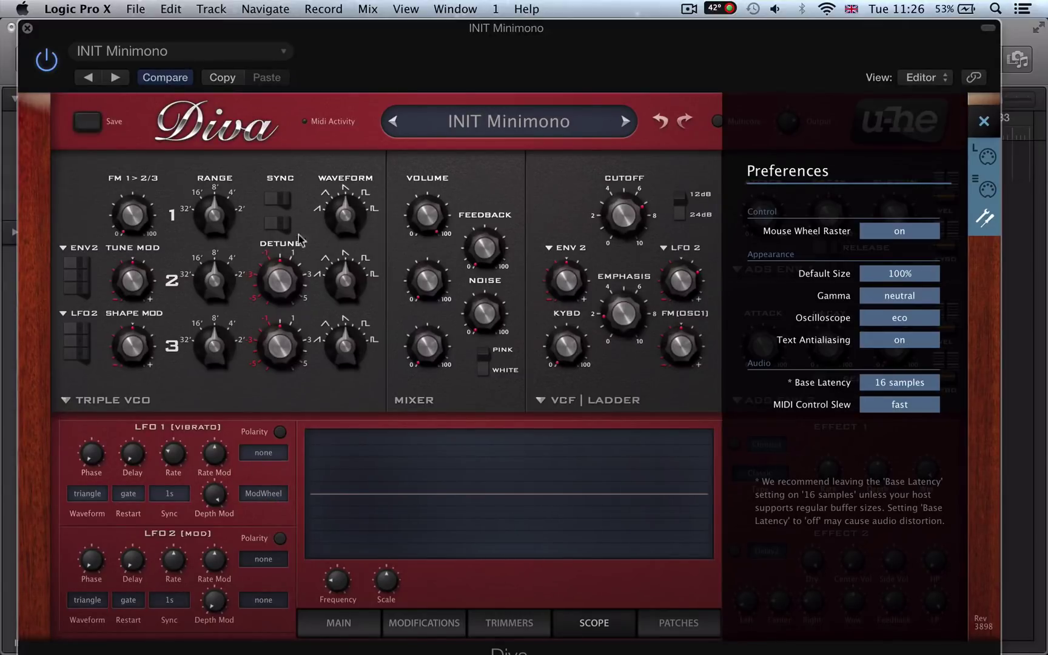
Turn Text Antialiasing off and enlarge the Default Size to 160%, moving the plug-in window so the preferences can be reached.
{"action": "left_click", "coordinate": [892, 342]}
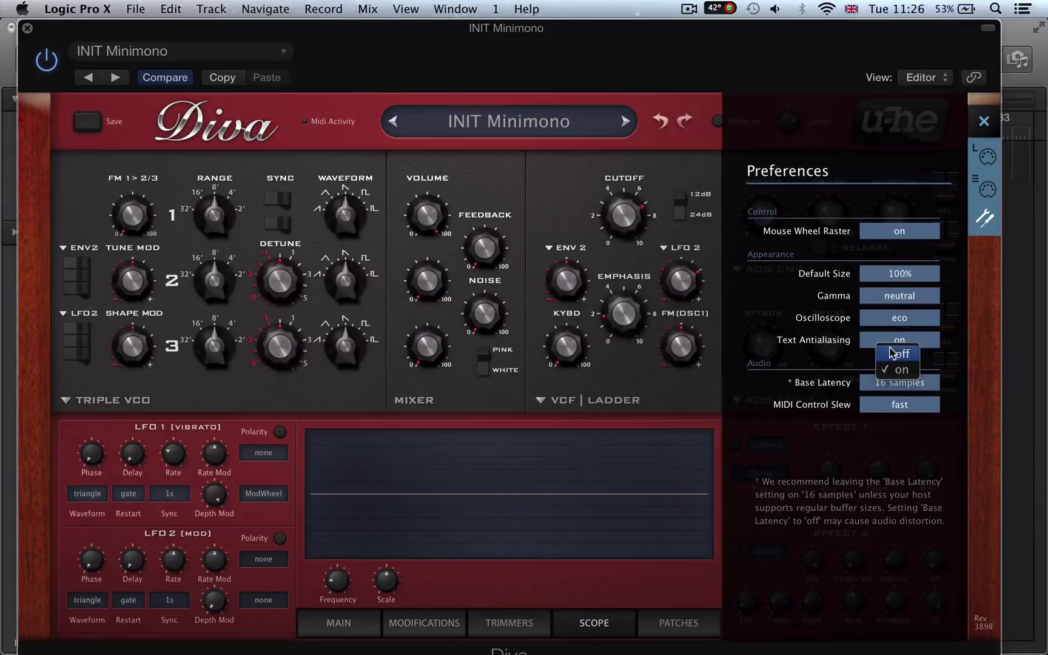
{"action": "left_click", "coordinate": [892, 352]}
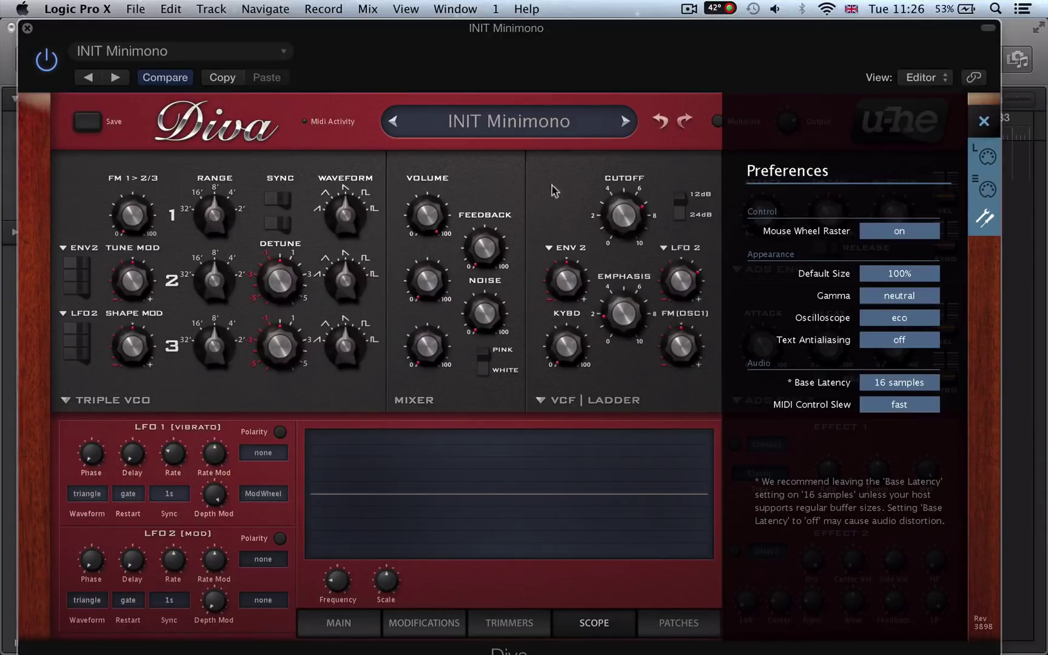
{"action": "left_click", "coordinate": [889, 277]}
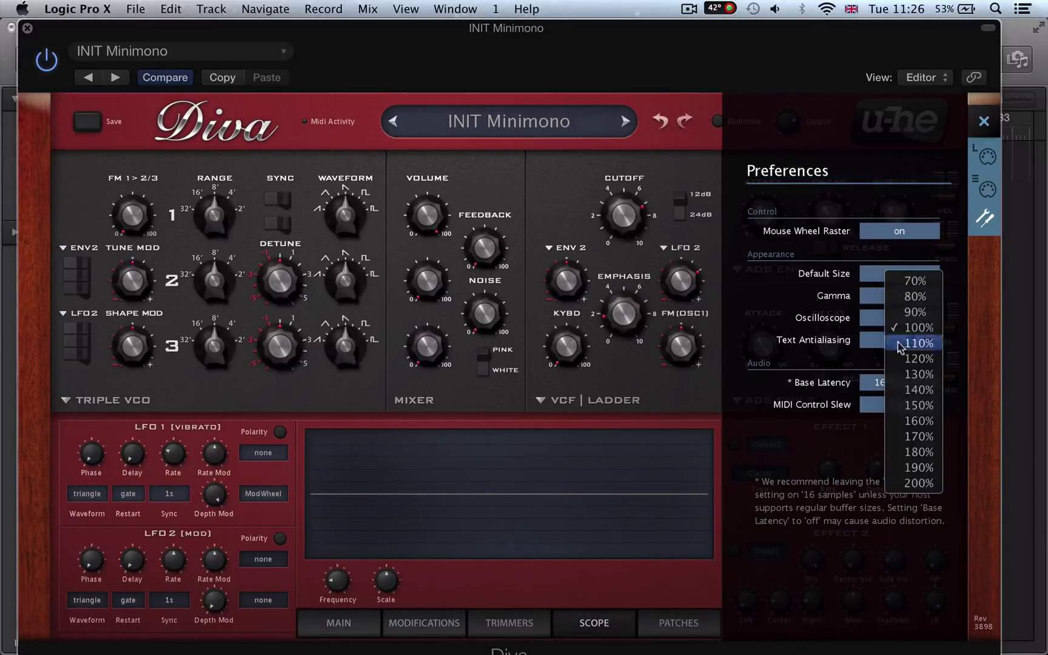
{"action": "key", "text": "Escape"}
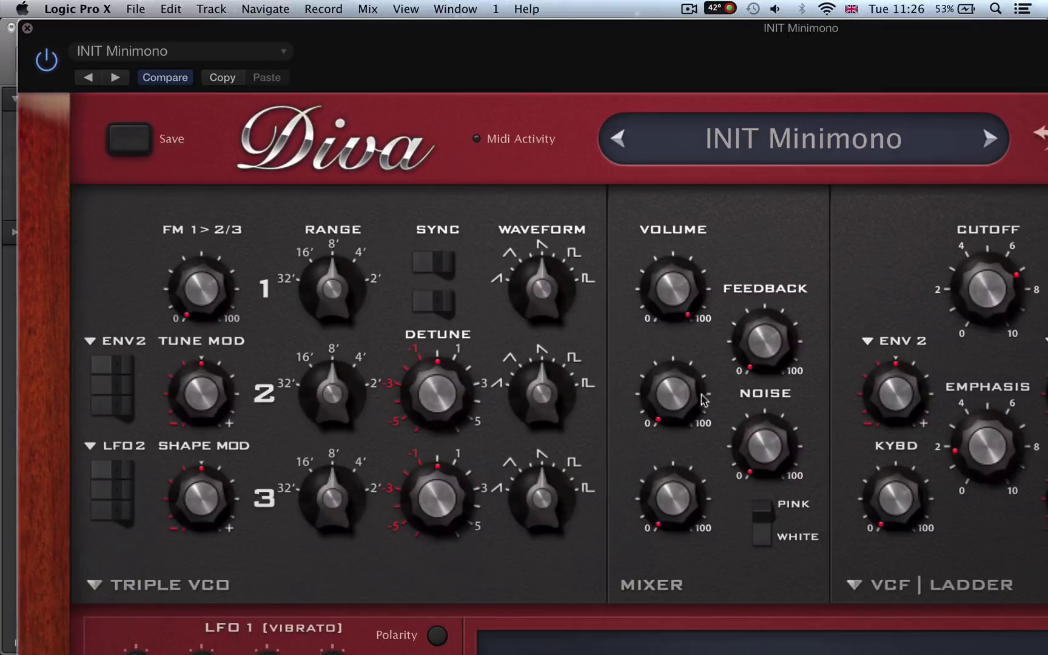
{"action": "left_click_drag", "start_coordinate": [832, 27], "coordinate": [287, 24]}
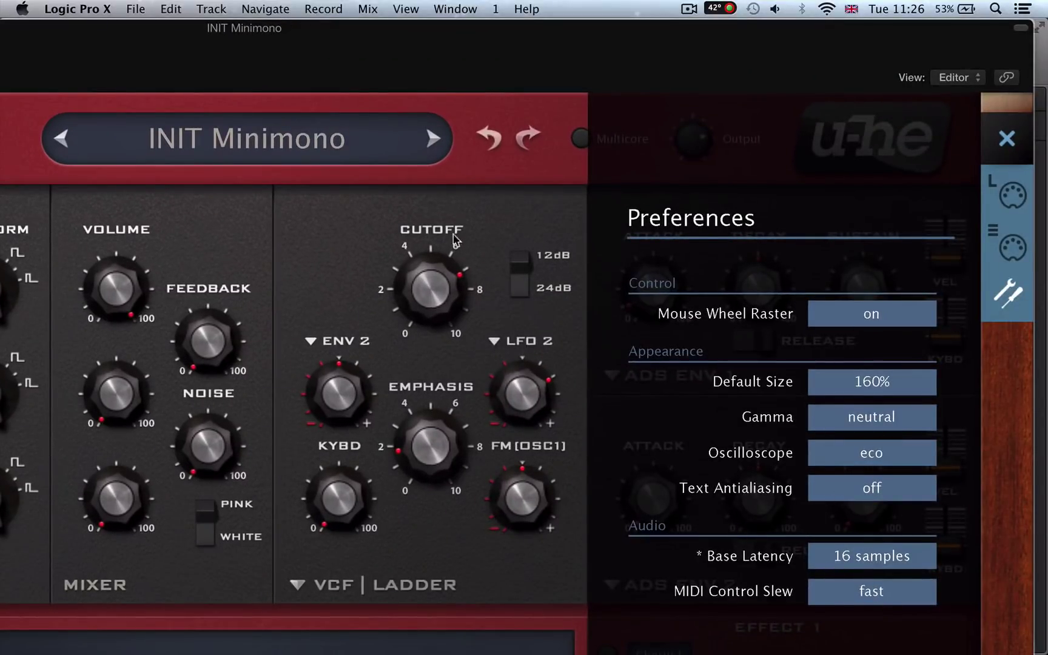
Turn Text Antialiasing back on and restore the Default Size to 100%, repositioning the plug-in window.
{"action": "left_click", "coordinate": [881, 490]}
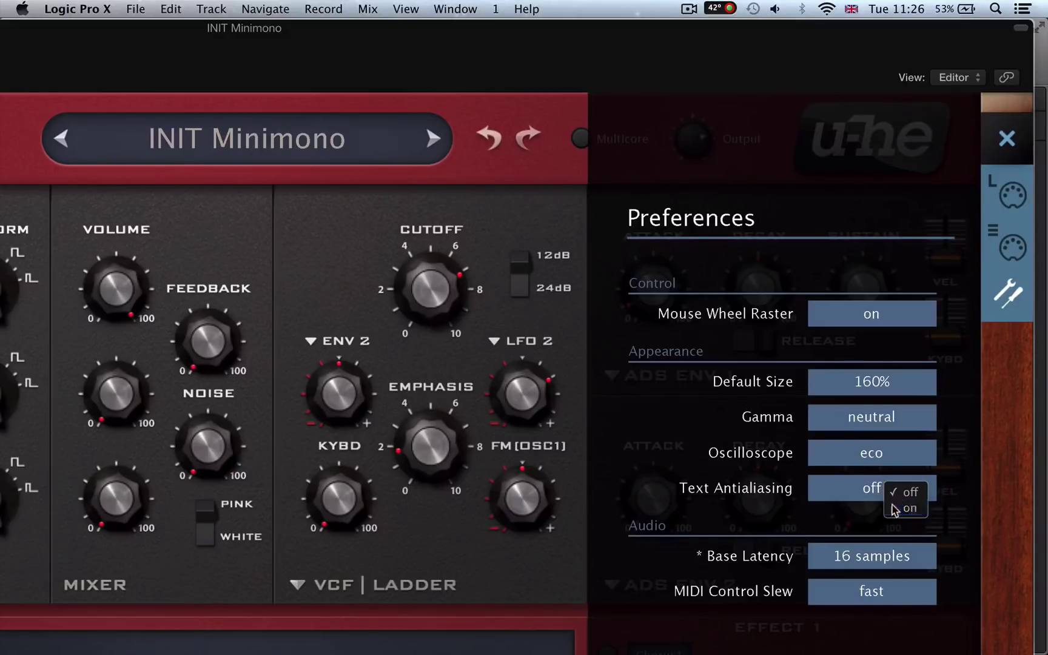
{"action": "left_click", "coordinate": [894, 507]}
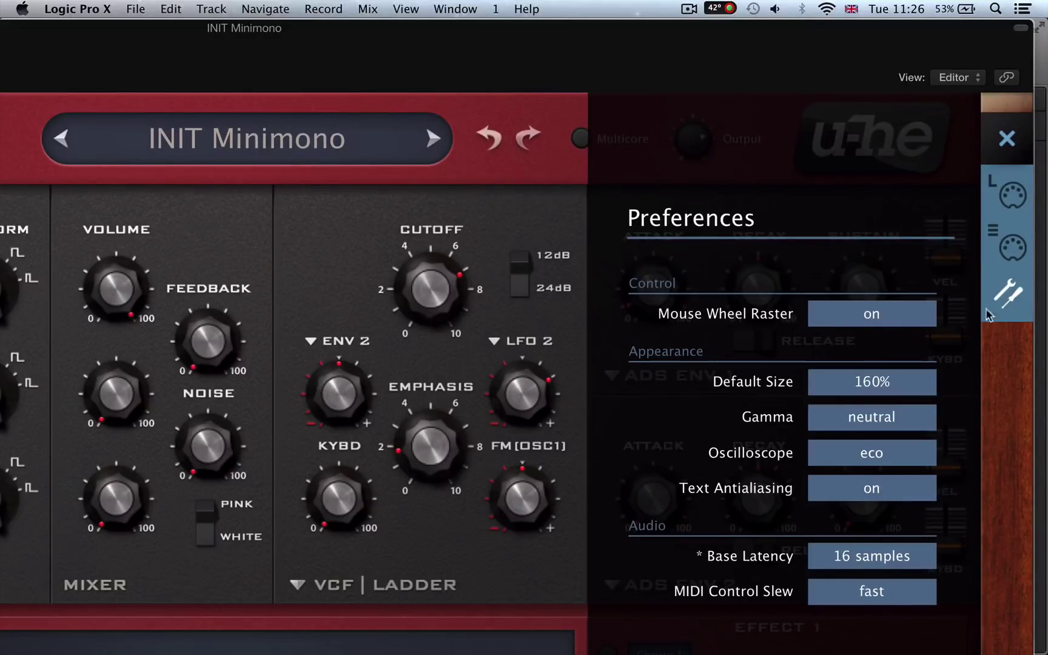
{"action": "left_click", "coordinate": [857, 388]}
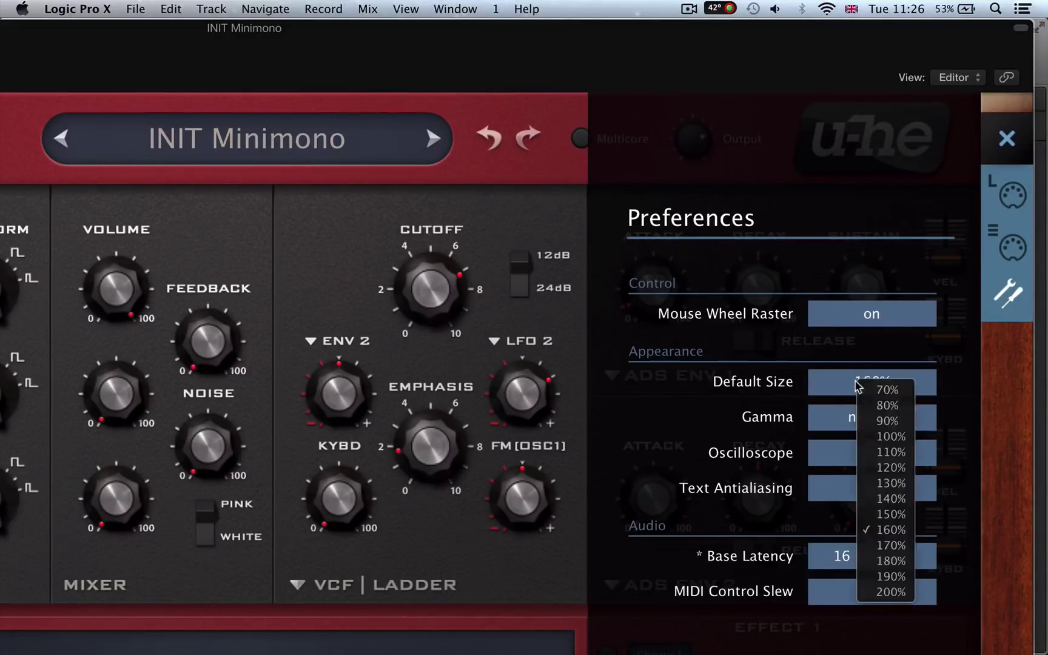
{"action": "left_click", "coordinate": [873, 434]}
{"action": "double_click", "coordinate": [214, 35]}
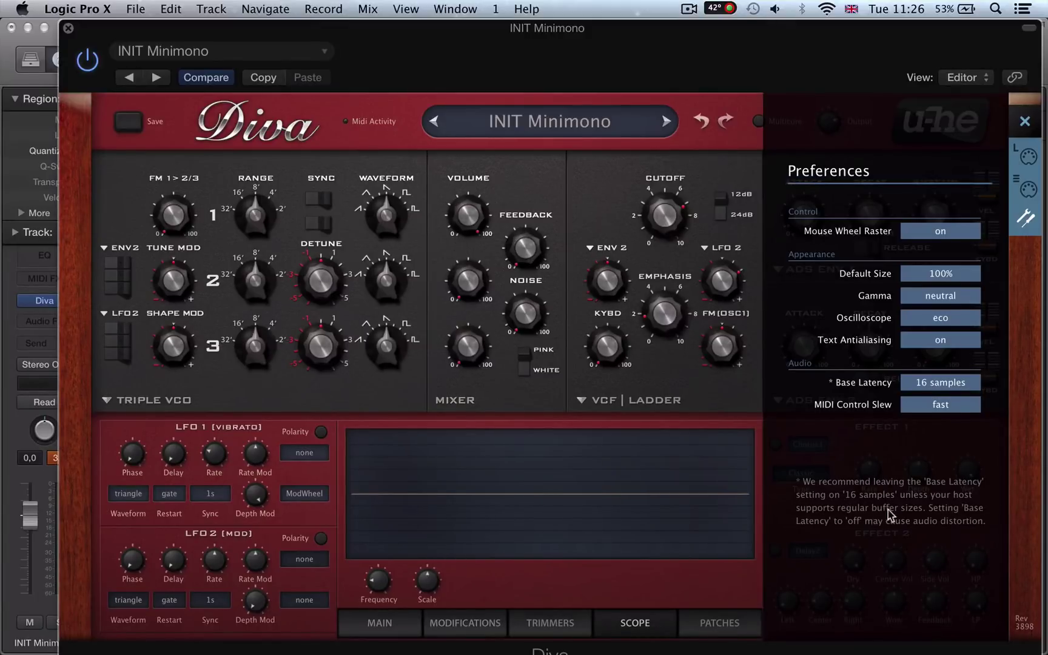
Close the preferences, reopen them briefly, and close them again.
{"action": "left_click", "coordinate": [1024, 122]}
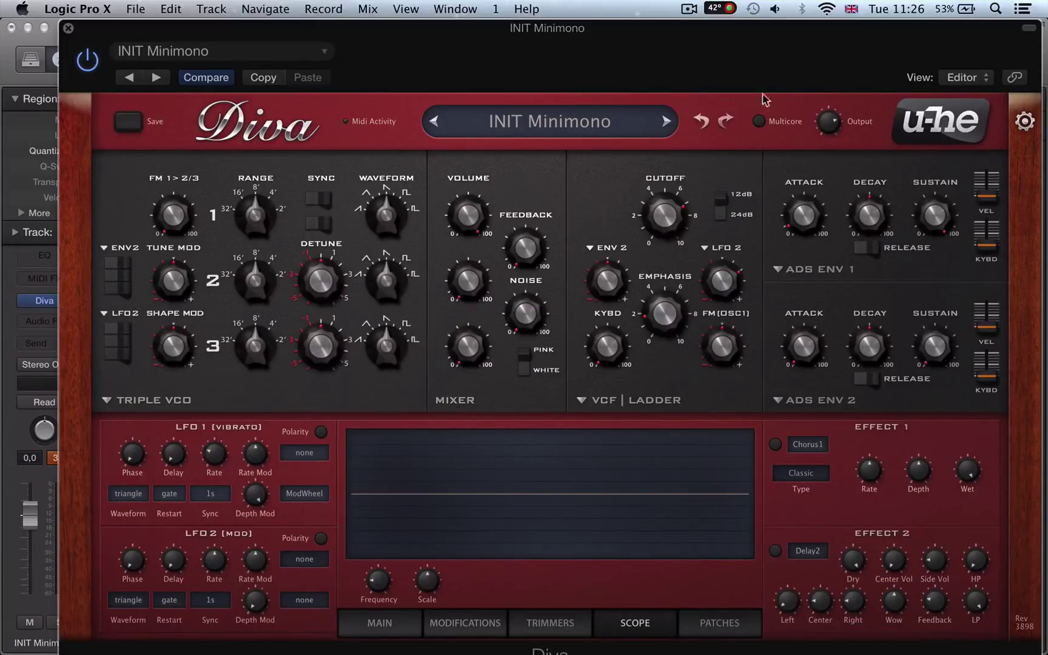
{"action": "left_click", "coordinate": [1024, 123]}
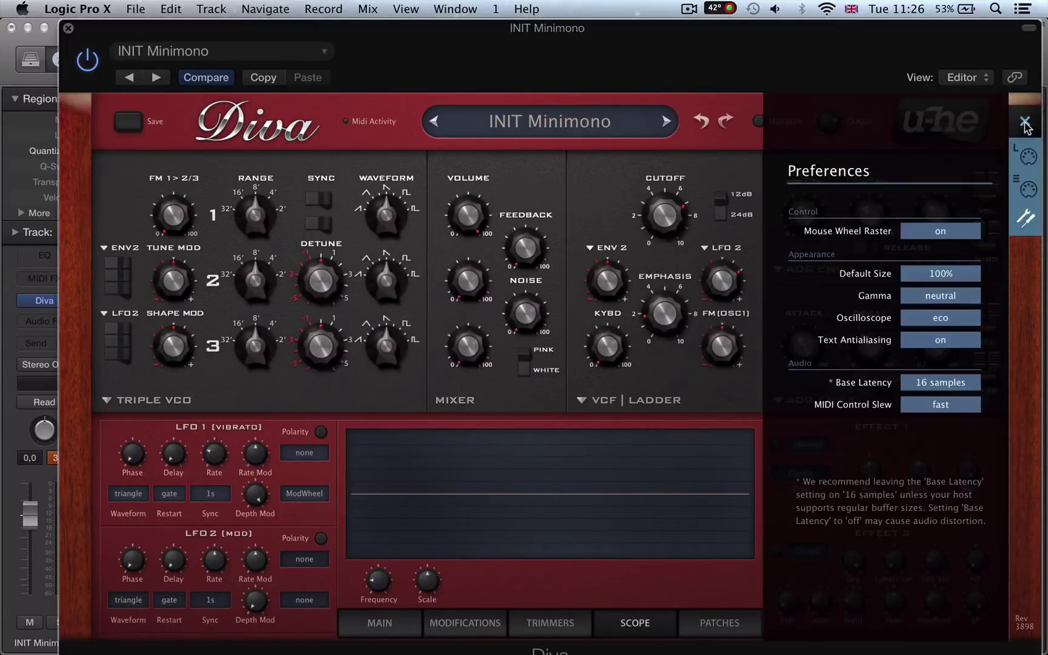
{"action": "left_click", "coordinate": [1025, 123]}
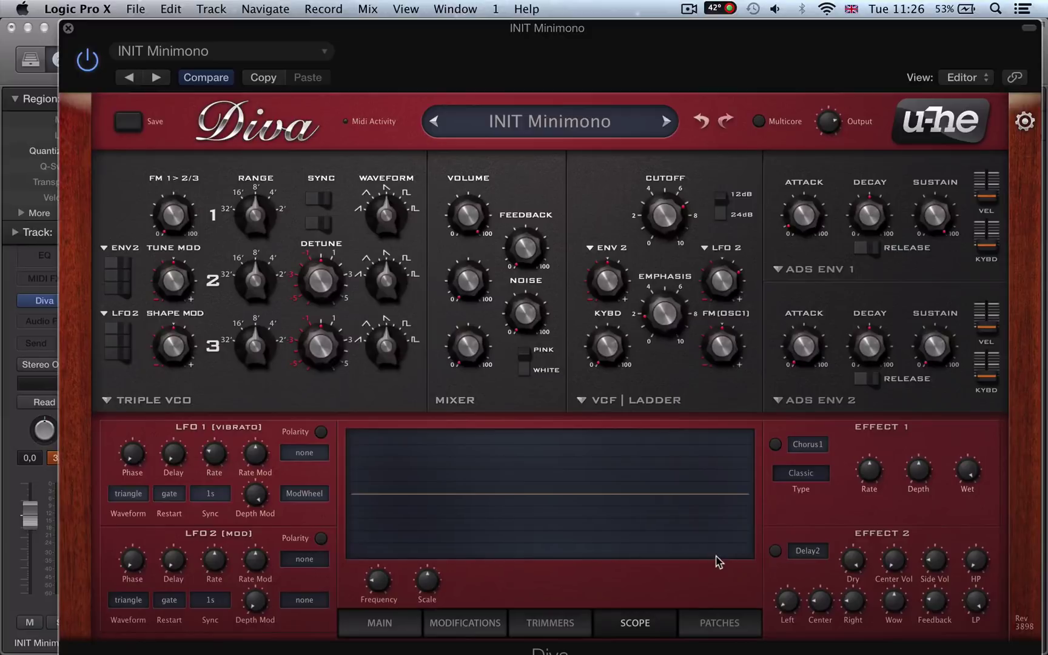
Load the HS ElecTom patch from the 5 PERCUSSIVE folder and open the patch options for it.
{"action": "left_click", "coordinate": [730, 622]}
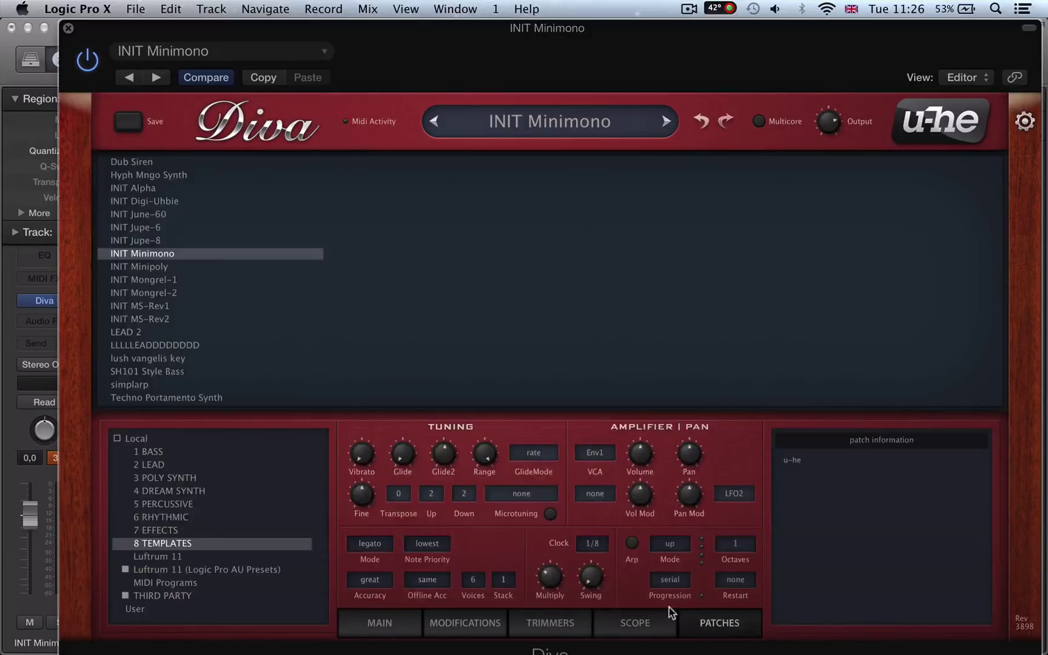
{"action": "left_click", "coordinate": [173, 504]}
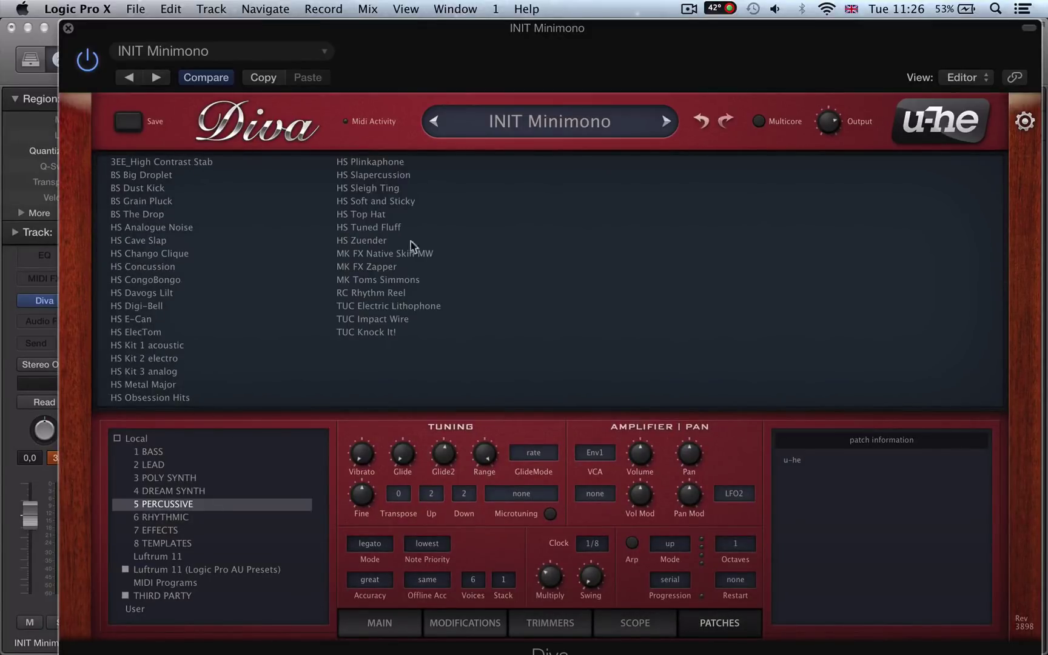
{"action": "left_click", "coordinate": [161, 332]}
{"action": "right_click", "coordinate": [226, 316]}
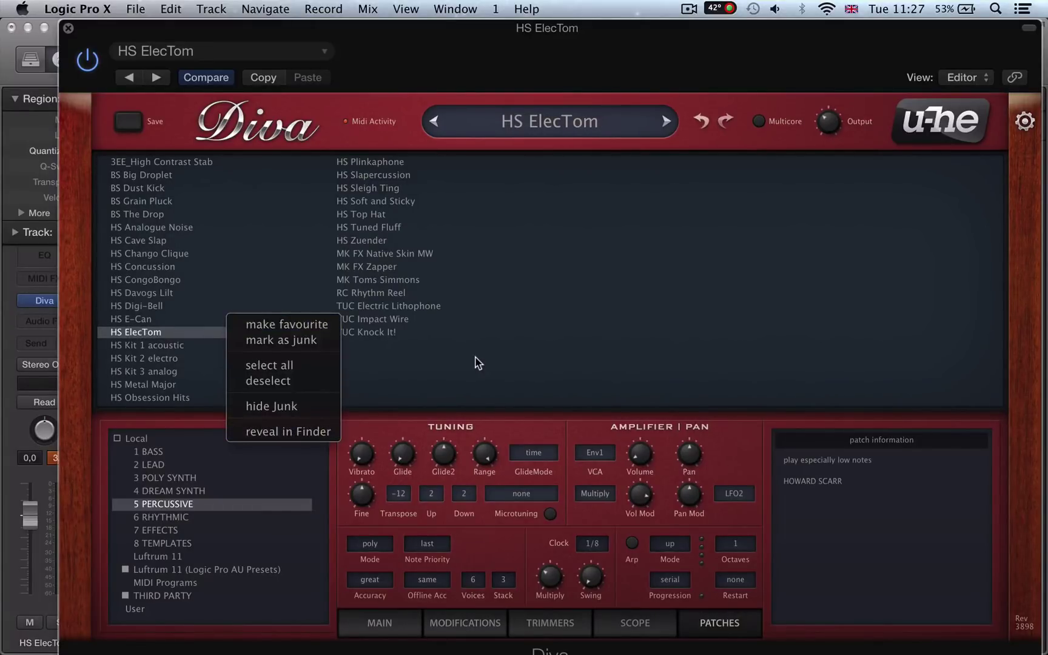